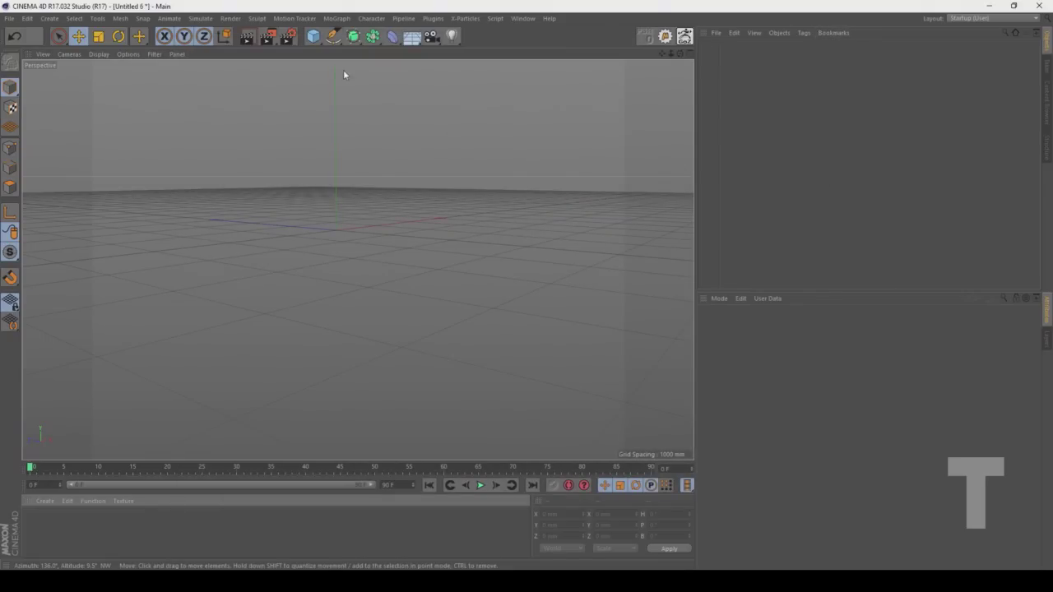
Step: Add a Landscape primitive to the scene and set its height to 3300 mm
{"action": "left_click", "coordinate": [312, 36]}
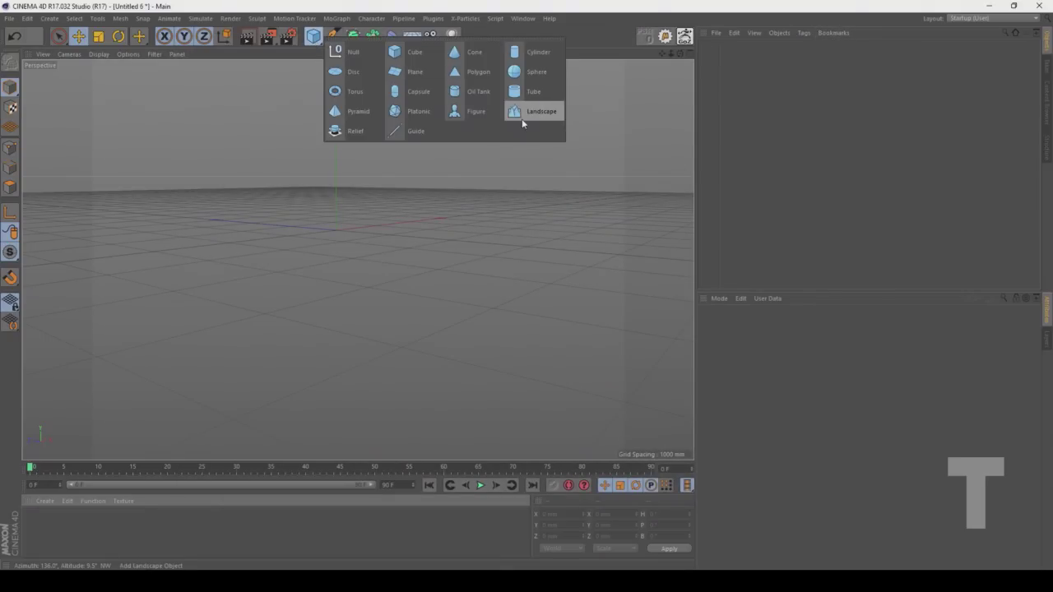
{"action": "left_click", "coordinate": [518, 116]}
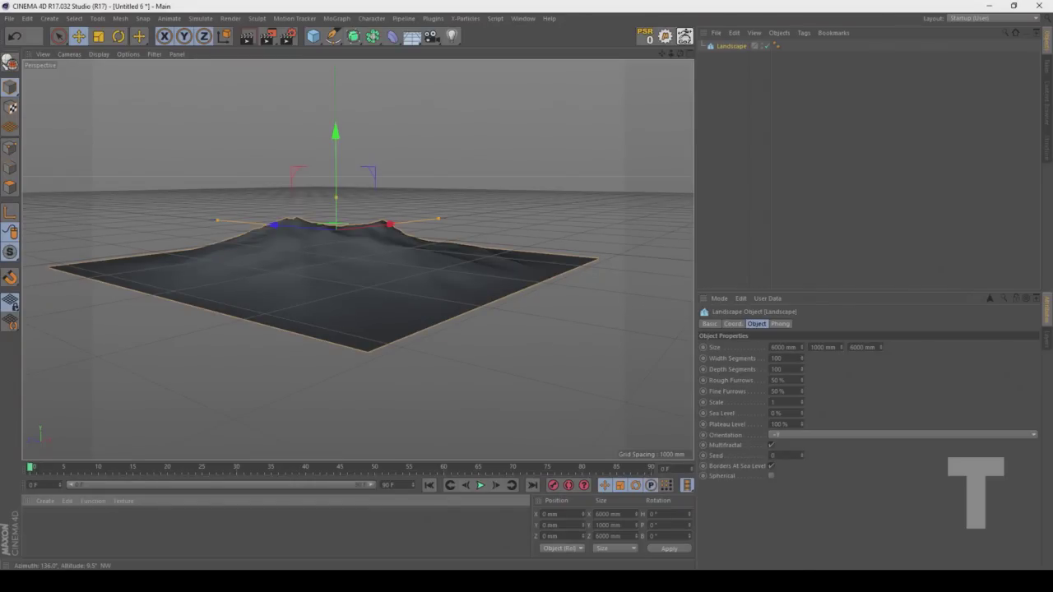
{"action": "left_click", "coordinate": [777, 347]}
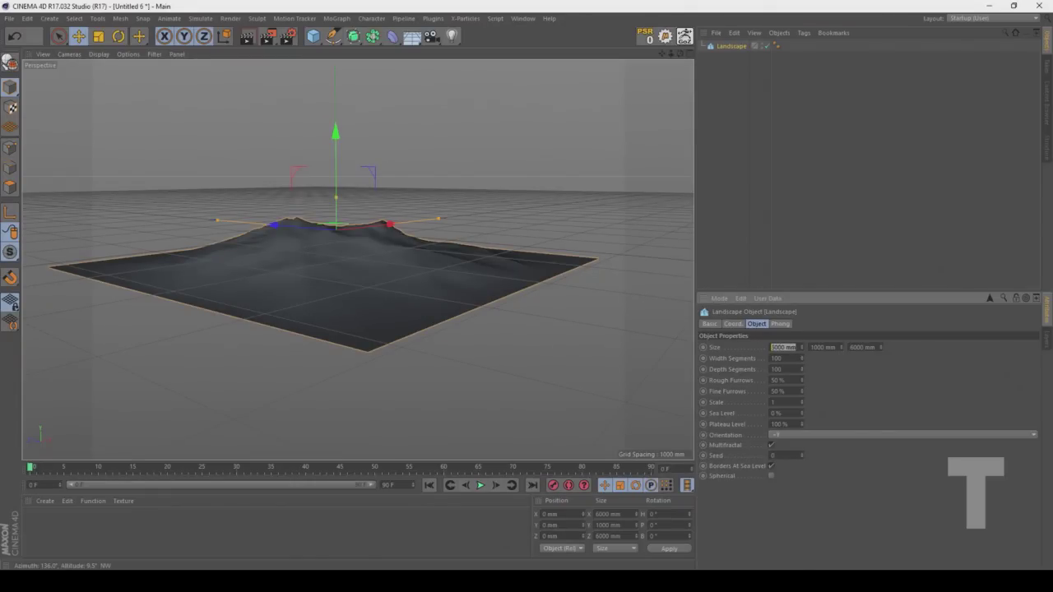
{"action": "left_click", "coordinate": [820, 351]}
{"action": "type", "text": "3300"}
{"action": "key", "text": "Return"}
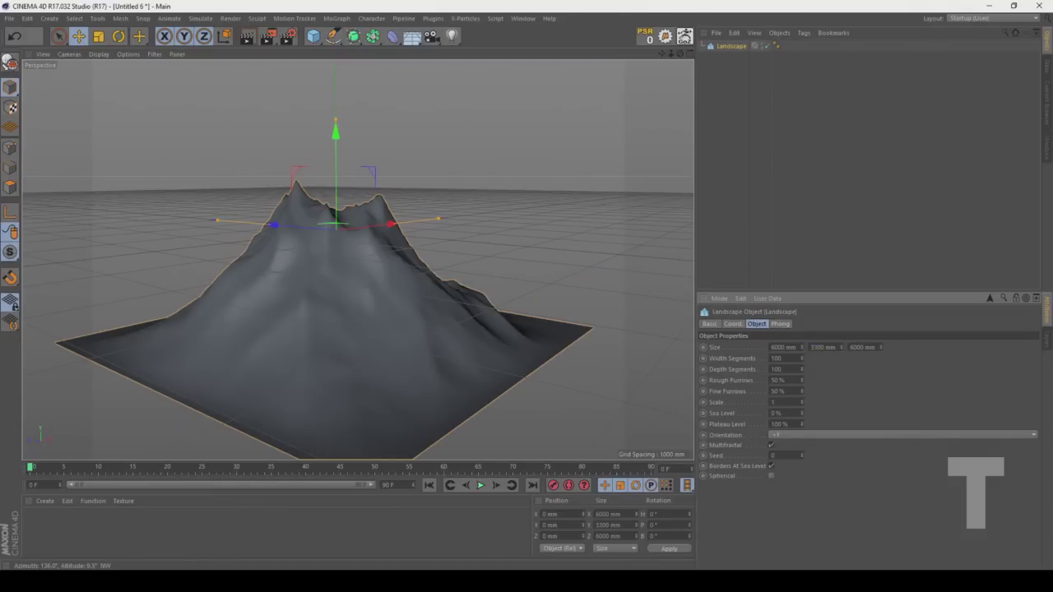
Step: Set the landscape's width and depth segments to 800 and its rough furrows to 100%
{"action": "left_click_drag", "start_coordinate": [783, 359], "coordinate": [748, 358]}
{"action": "type", "text": "800"}
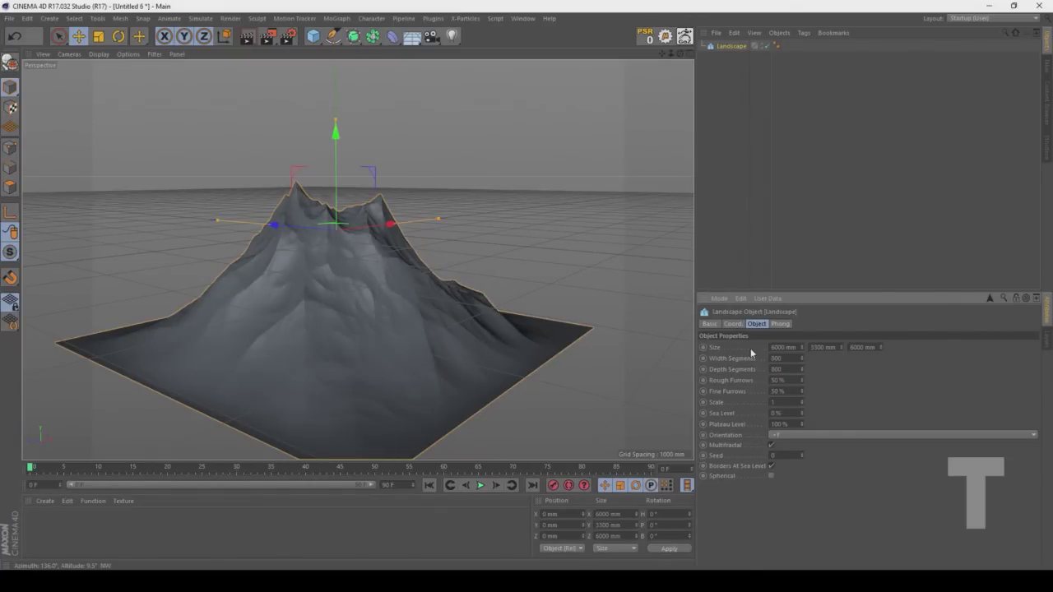
{"action": "double_click", "coordinate": [777, 381]}
{"action": "type", "text": "100"}
{"action": "key", "text": "Return"}
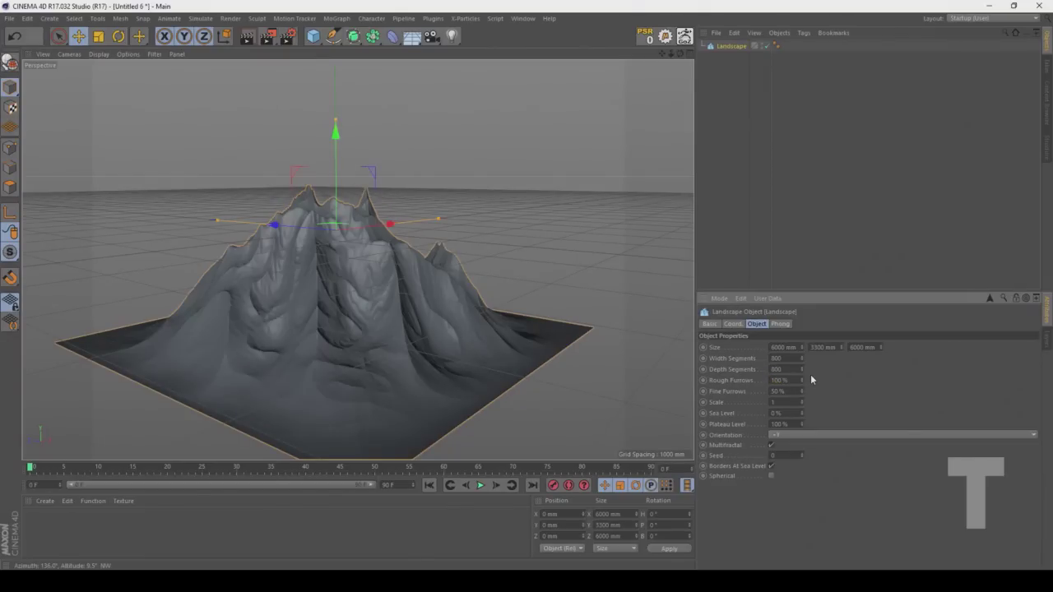
Step: Set the landscape's fine furrows to 65% and its seed to 2
{"action": "double_click", "coordinate": [777, 391]}
{"action": "type", "text": "65"}
{"action": "key", "text": "Return"}
{"action": "left_click", "coordinate": [802, 455]}
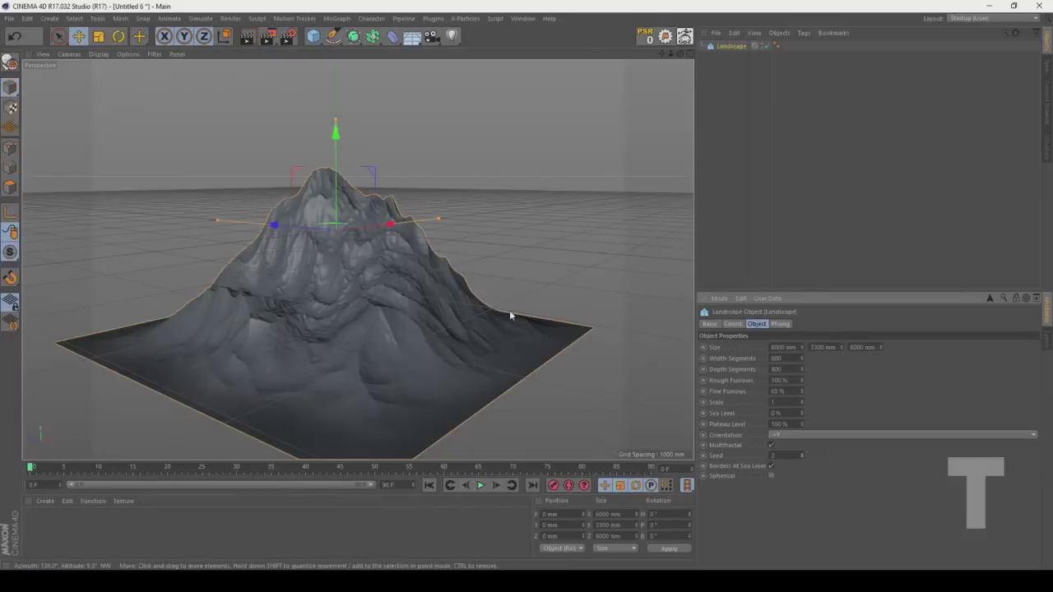
Step: Create a new material named Montanha and disable its Reflectance channel
{"action": "double_click", "coordinate": [74, 530]}
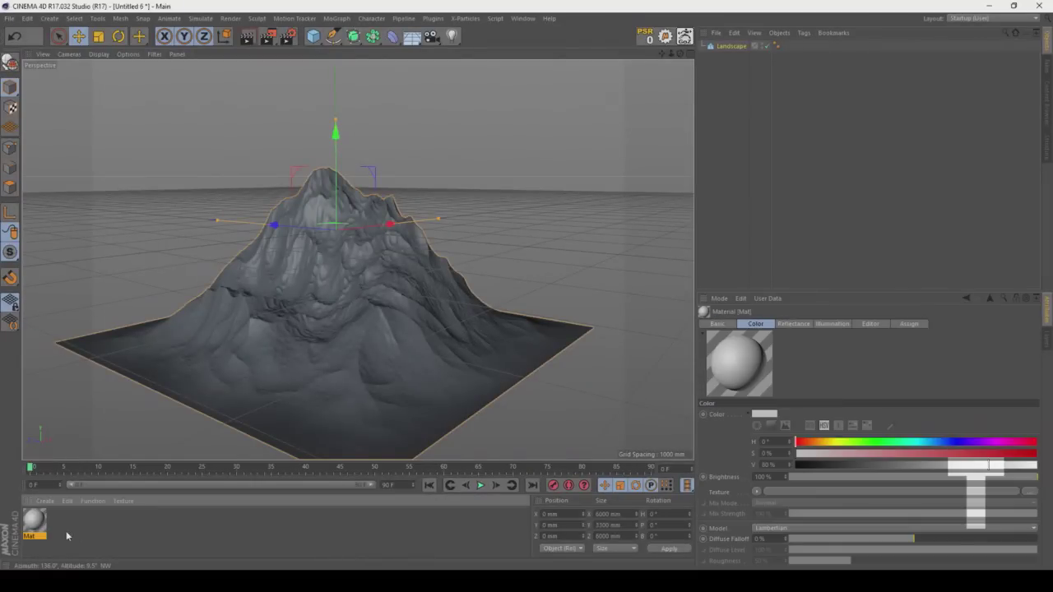
{"action": "double_click", "coordinate": [33, 520]}
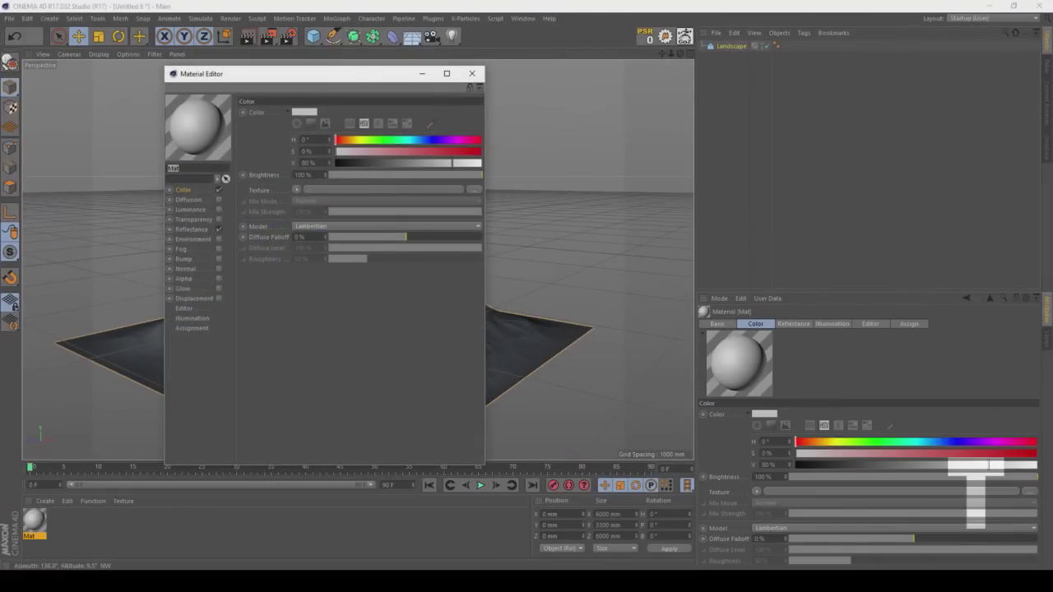
{"action": "type", "text": "Montanha"}
{"action": "key", "text": "Return"}
{"action": "left_click", "coordinate": [219, 229]}
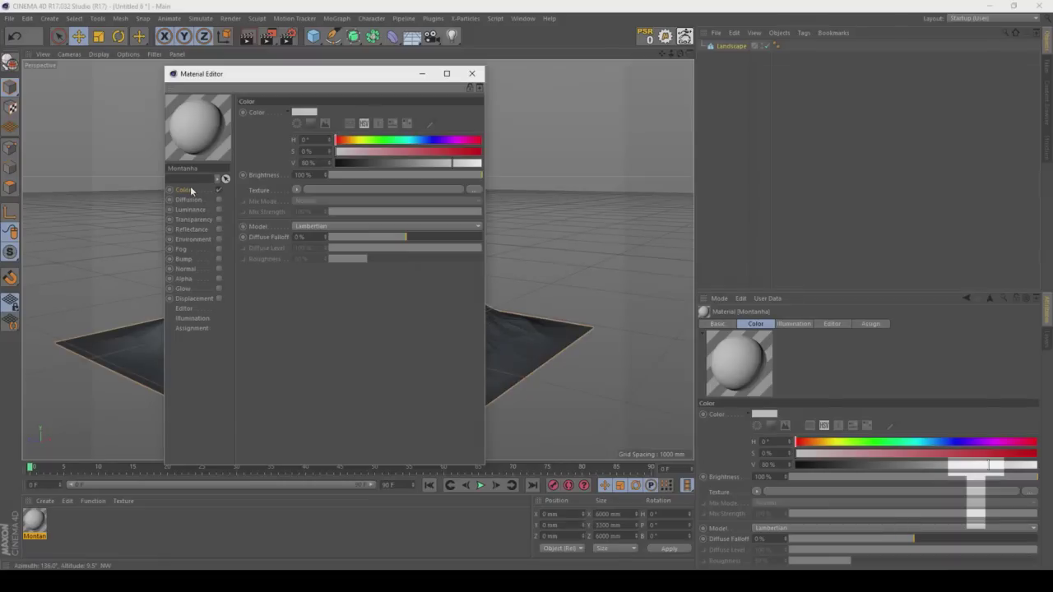
Step: Load a Layer shader as the Color texture of the Montanha material and apply the material to the landscape
{"action": "left_click", "coordinate": [296, 191]}
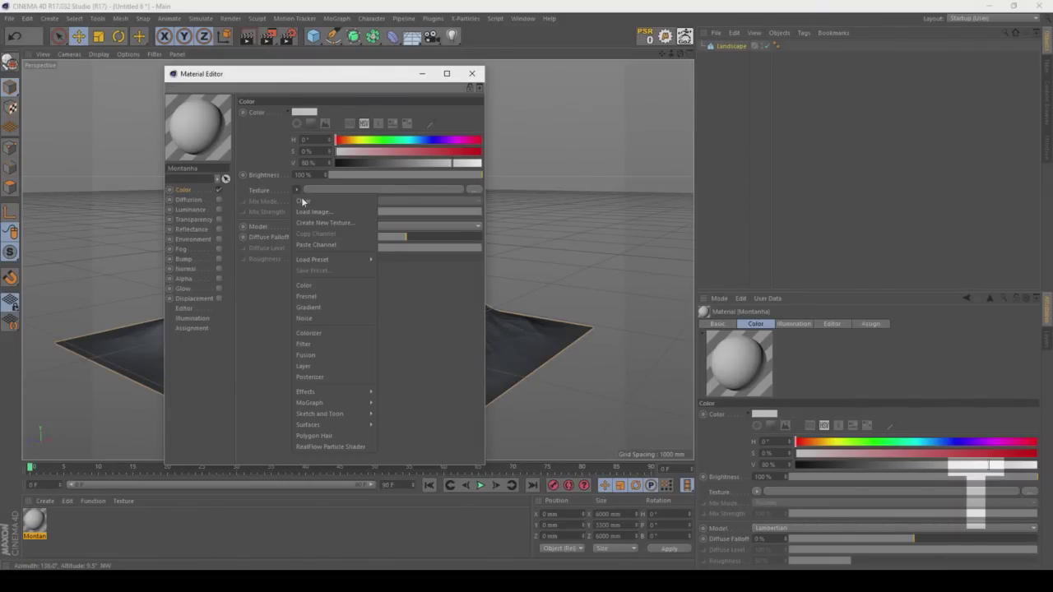
{"action": "left_click", "coordinate": [327, 367]}
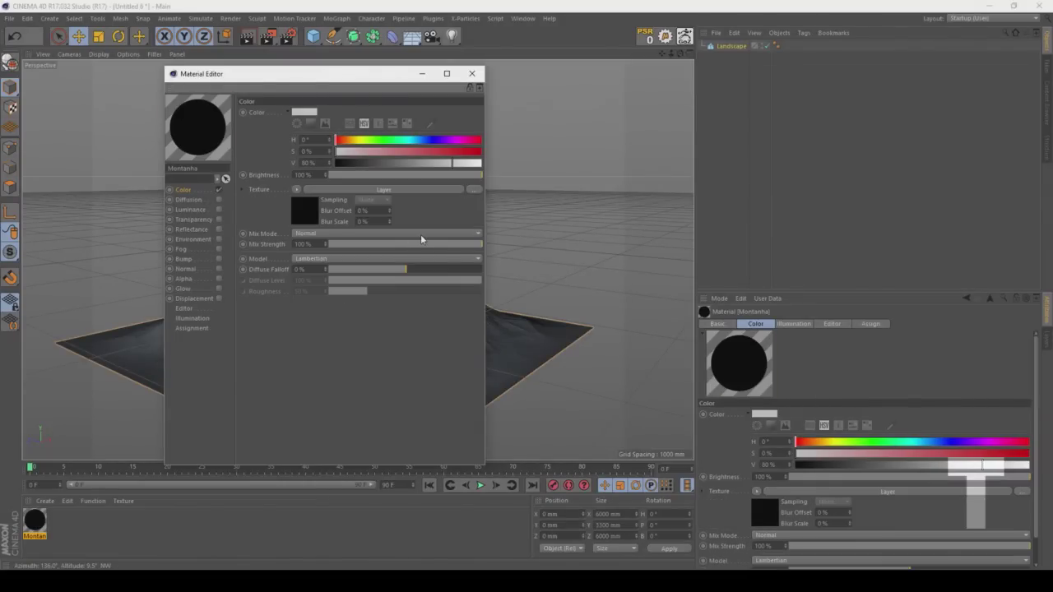
{"action": "left_click", "coordinate": [395, 190]}
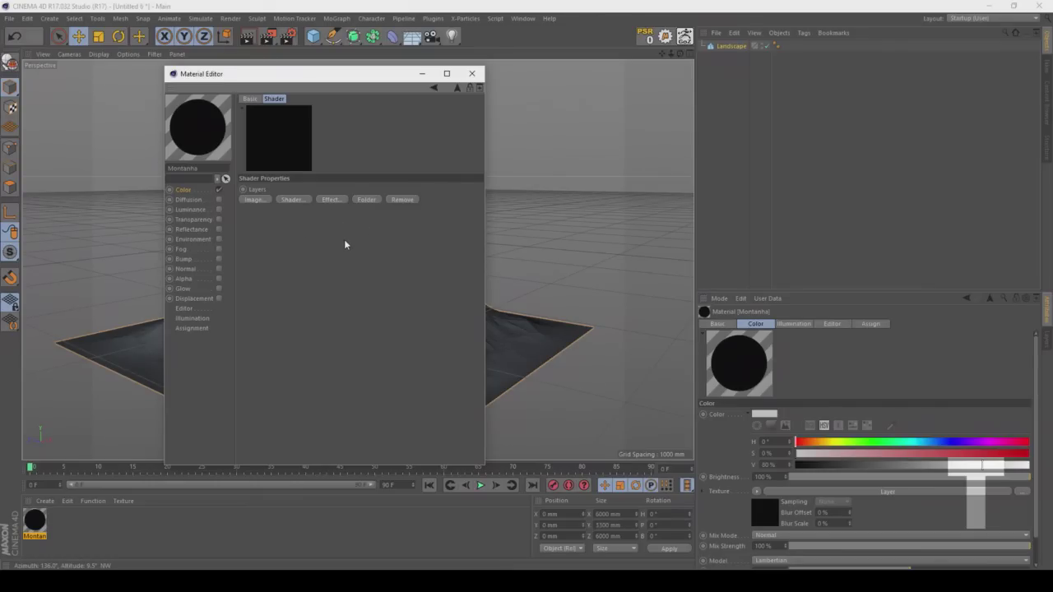
{"action": "left_click_drag", "start_coordinate": [255, 76], "coordinate": [750, 129]}
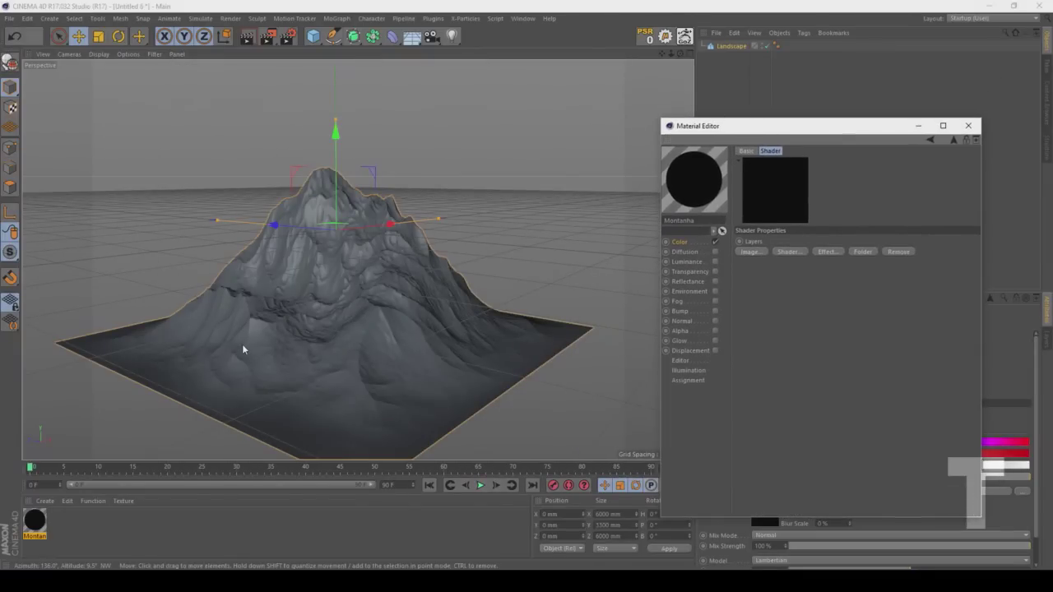
{"action": "left_click_drag", "start_coordinate": [35, 522], "coordinate": [328, 312]}
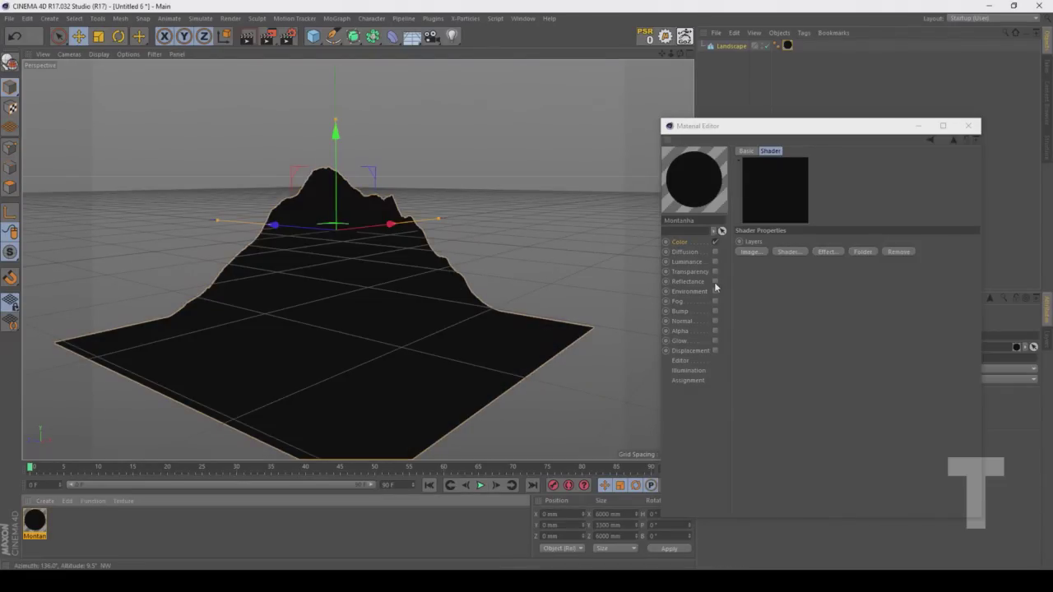
Step: Add a Noise shader to the Color channel's Layer shader and set its noise type to Poxo
{"action": "left_click", "coordinate": [791, 251]}
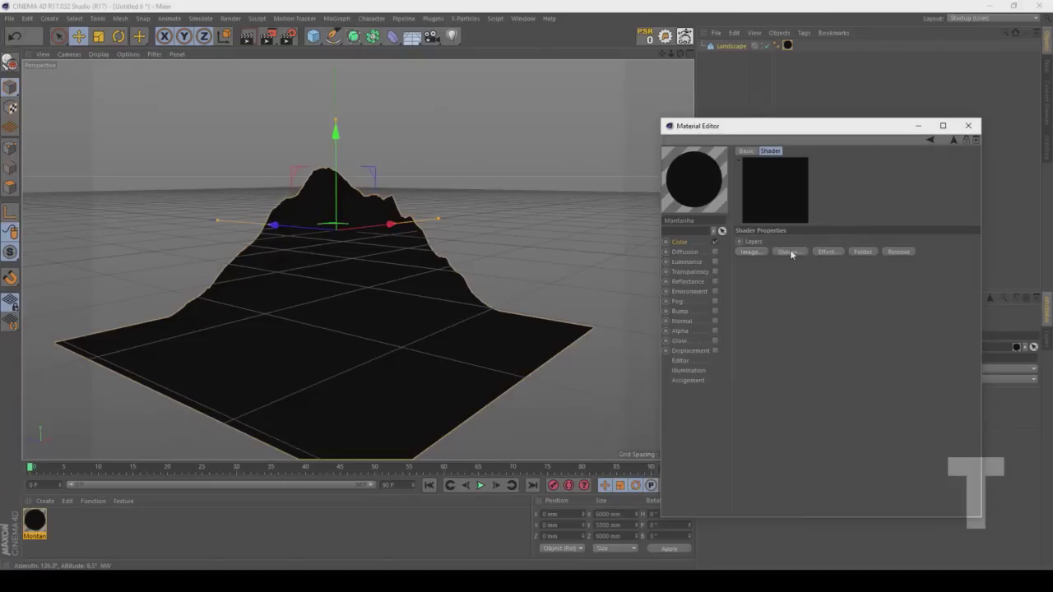
{"action": "left_click", "coordinate": [790, 249]}
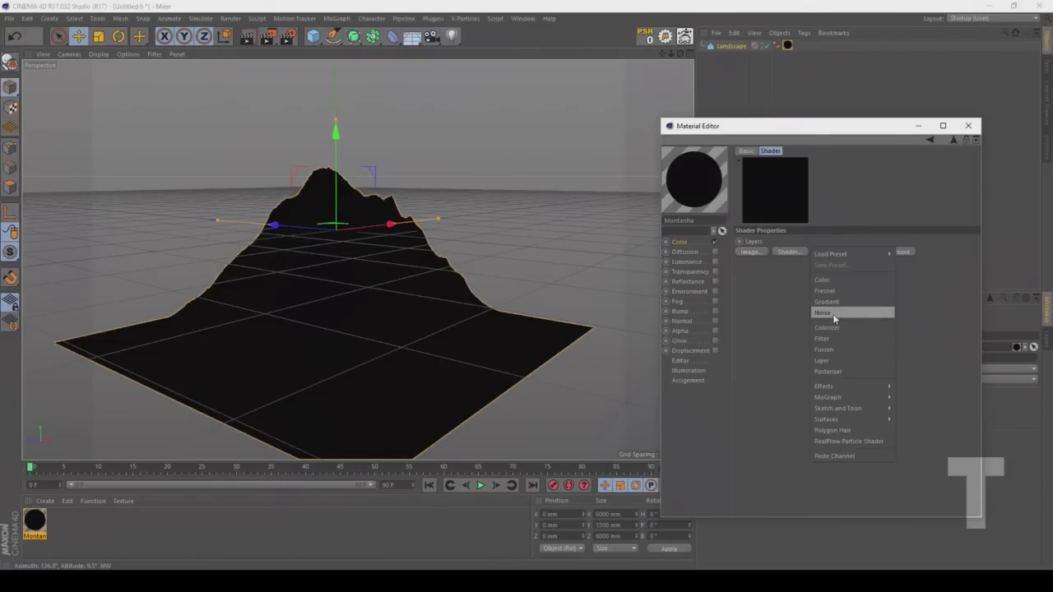
{"action": "left_click", "coordinate": [827, 313]}
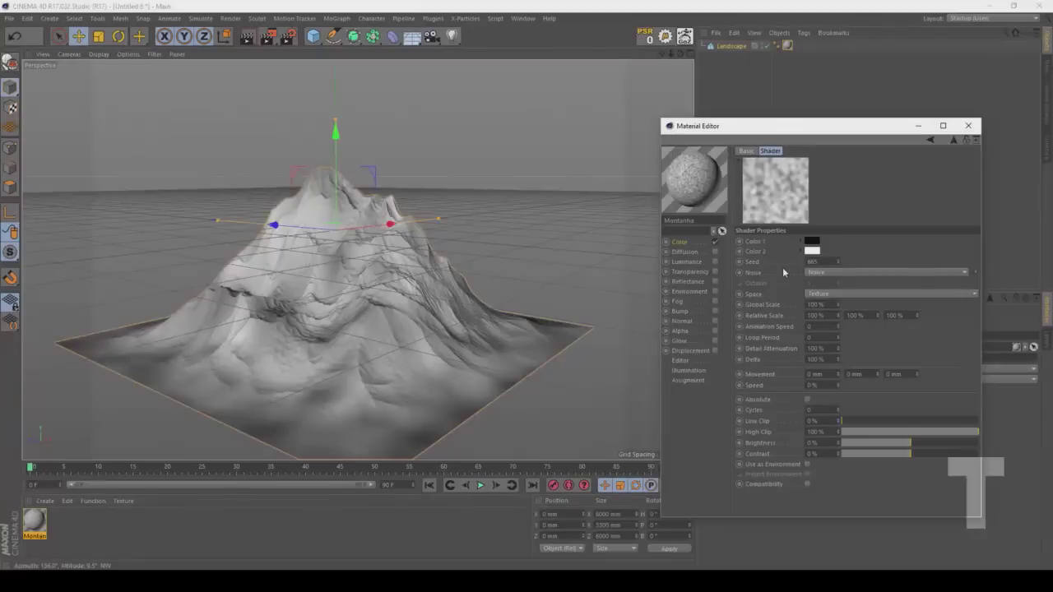
{"action": "left_click", "coordinate": [968, 273]}
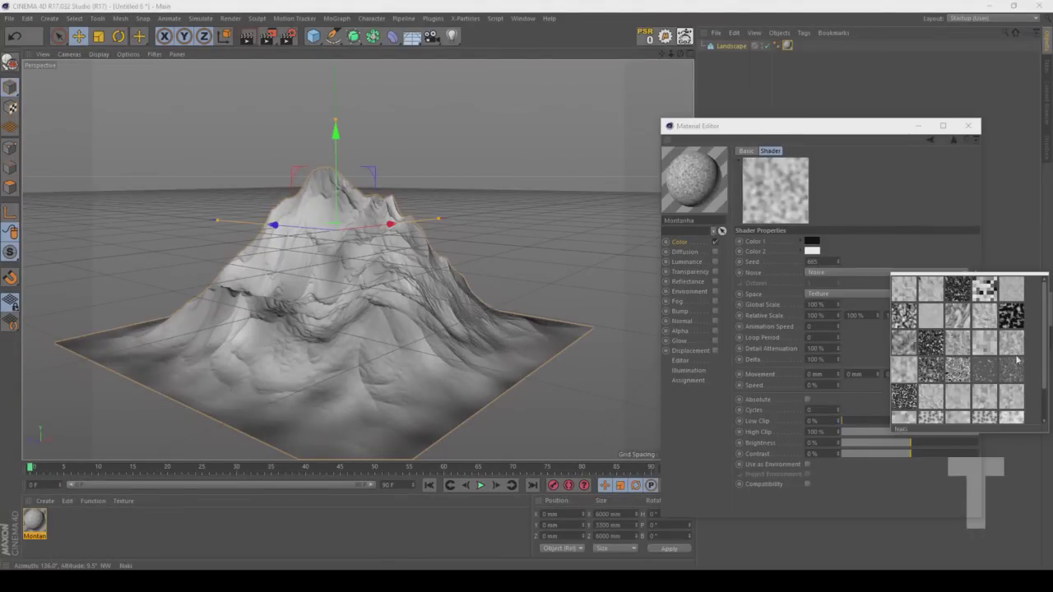
{"action": "left_click", "coordinate": [1014, 375]}
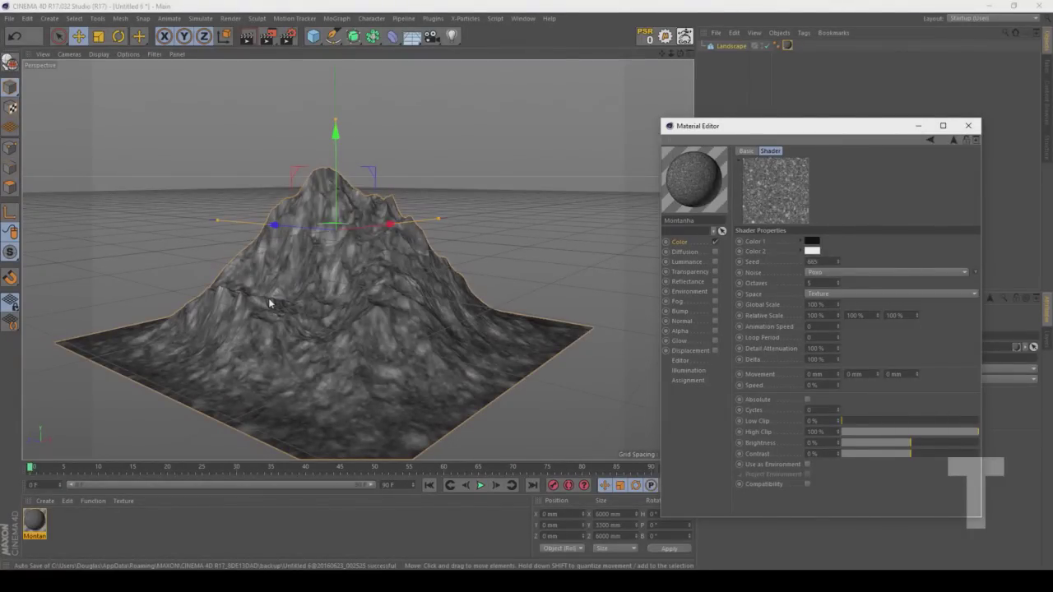
Step: Move the Material Editor clear of the mountain and turn on the Interactive Render Region
{"action": "left_click_drag", "start_coordinate": [739, 130], "coordinate": [710, 114]}
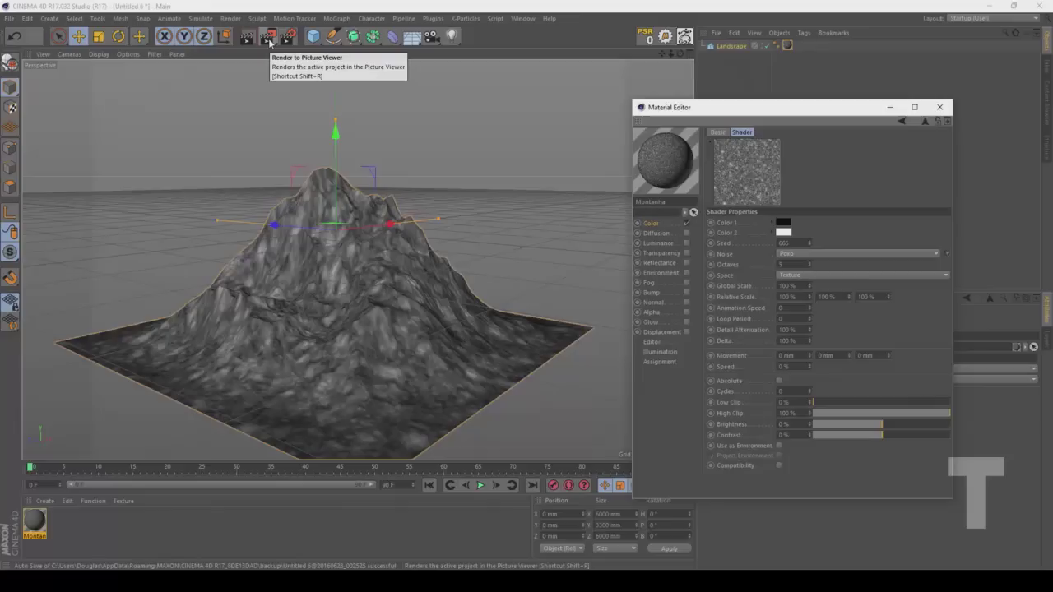
{"action": "left_click", "coordinate": [269, 41]}
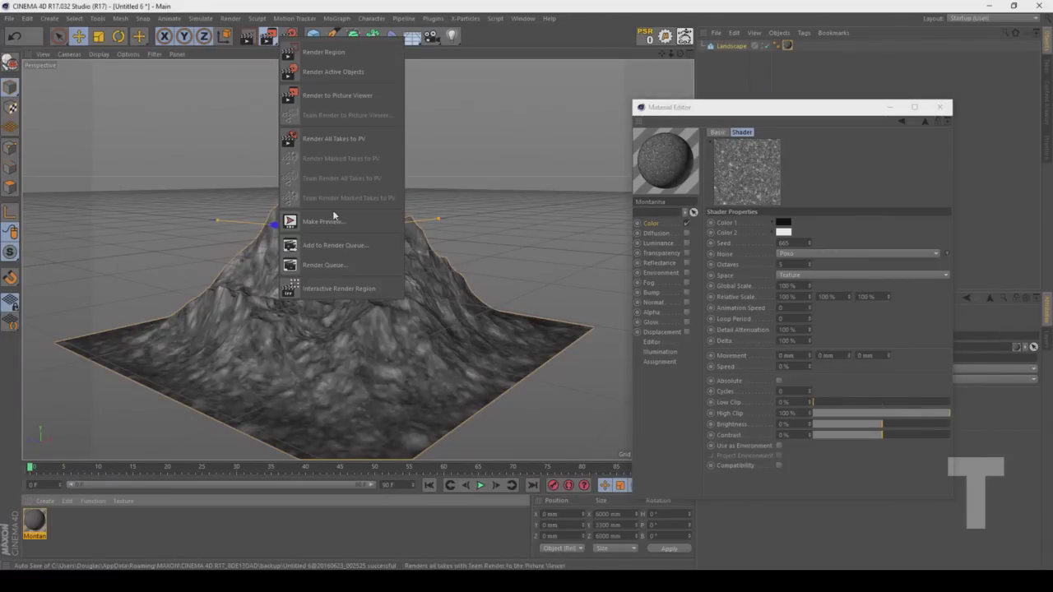
{"action": "left_click", "coordinate": [339, 289]}
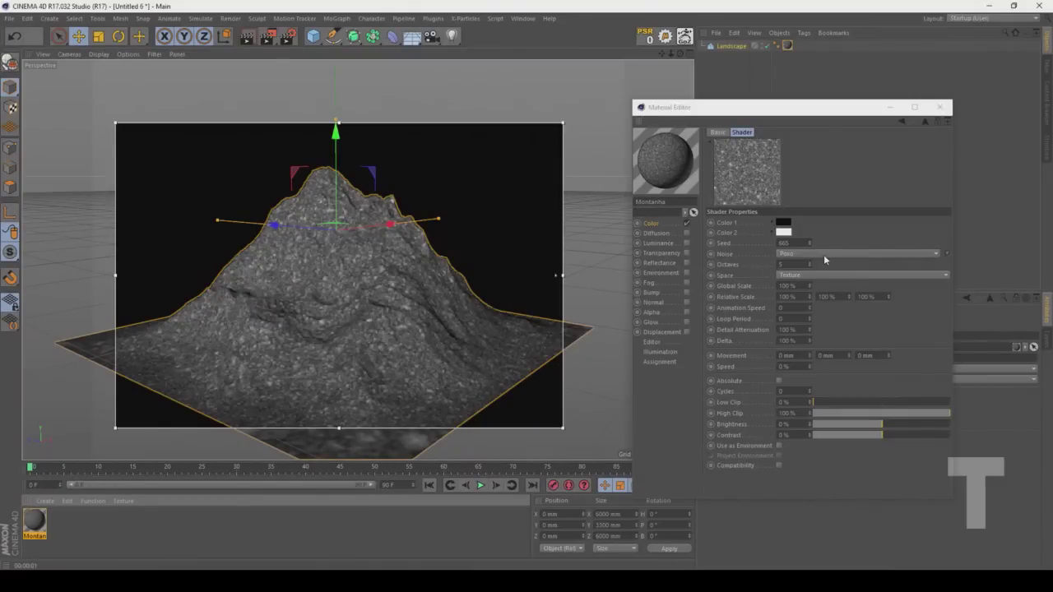
Step: Set the Poxo noise's relative scale to 50% for the first value and 500% for the second
{"action": "left_click", "coordinate": [787, 285]}
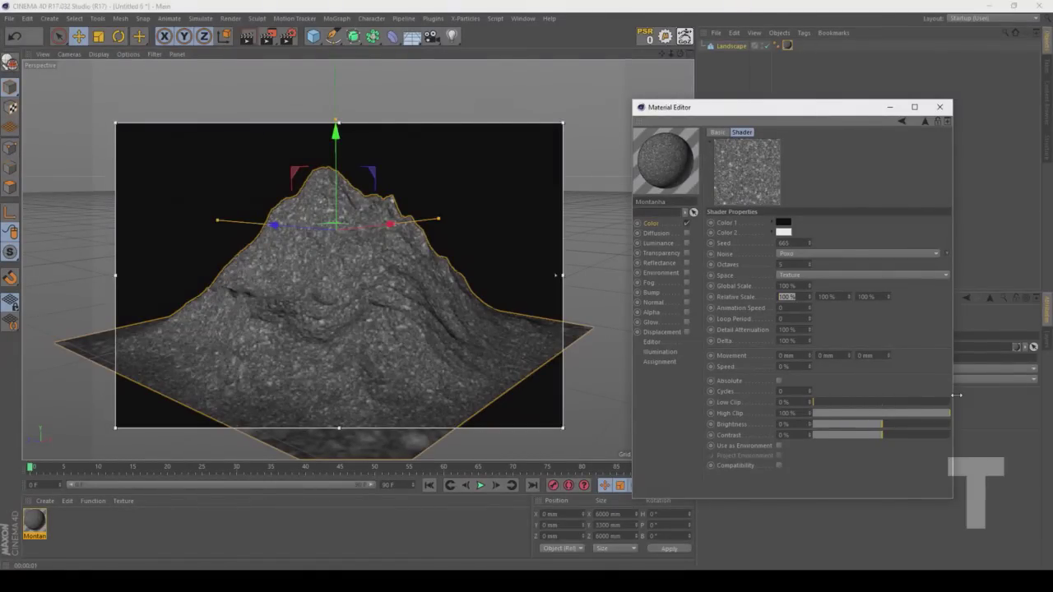
{"action": "type", "text": "50"}
{"action": "key", "text": "Return"}
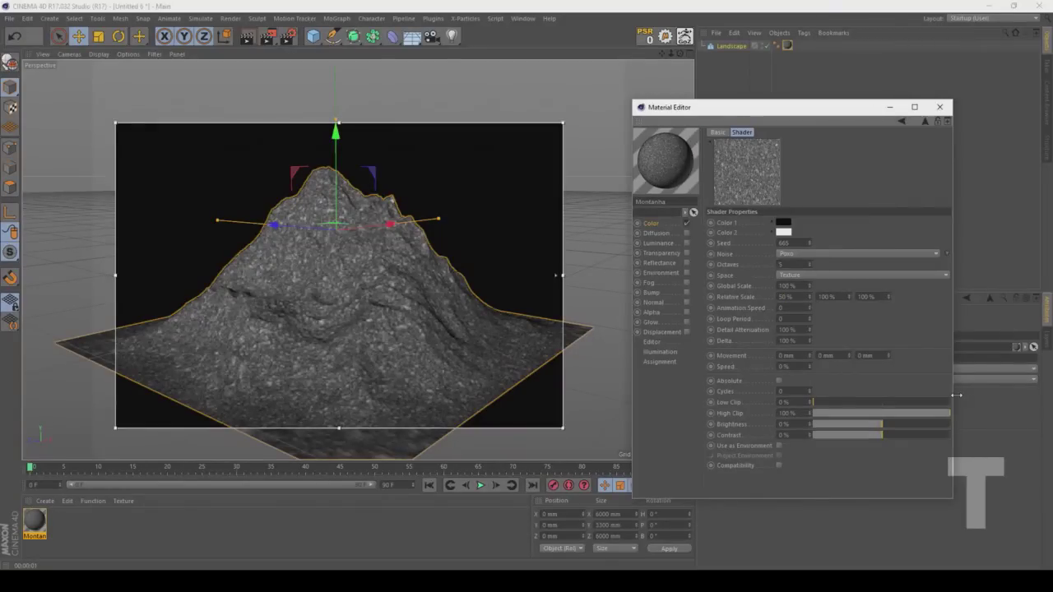
{"action": "left_click", "coordinate": [825, 297]}
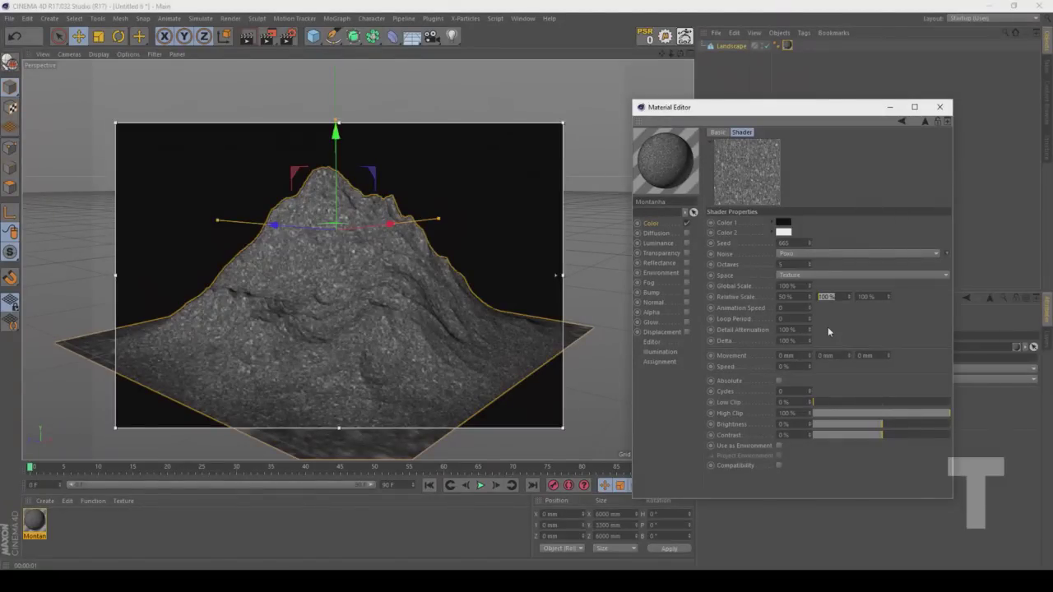
{"action": "type", "text": "500"}
{"action": "key", "text": "Return"}
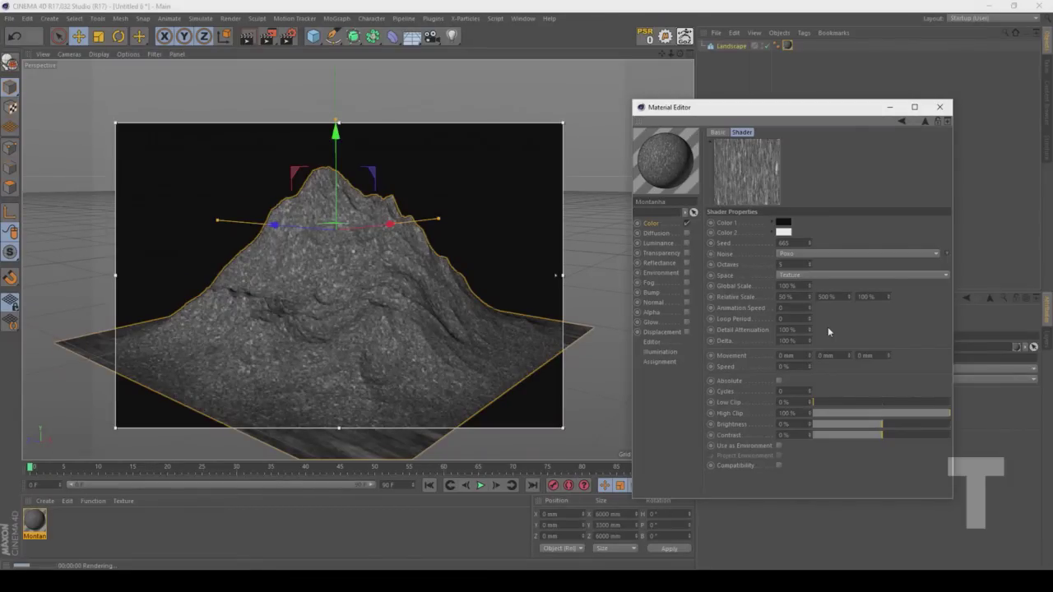
Step: Try 50% for the third relative scale value of the Poxo noise and restore it to 100%
{"action": "left_click_drag", "start_coordinate": [858, 297], "coordinate": [964, 319]}
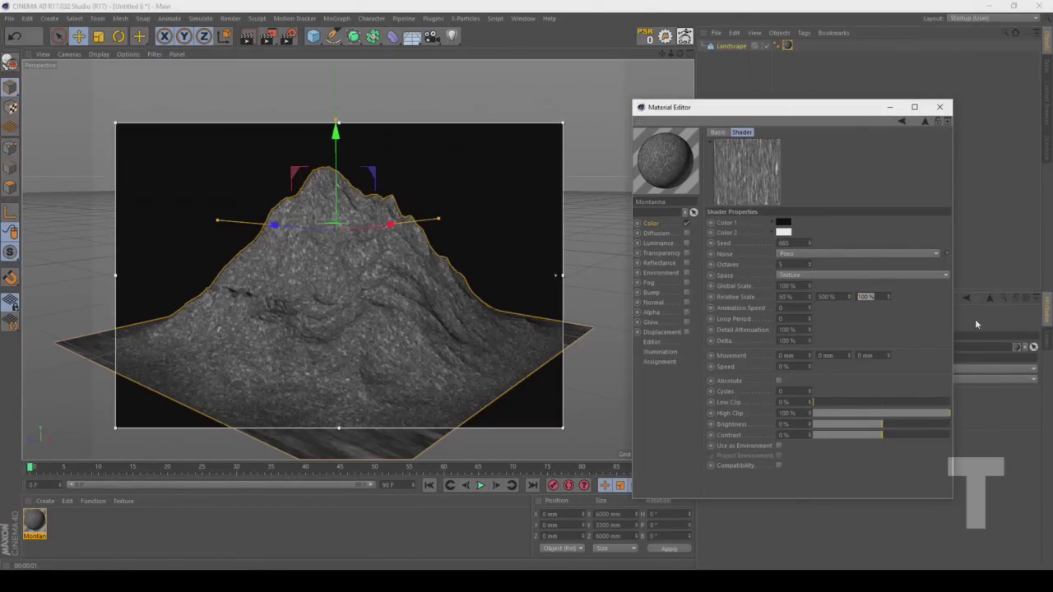
{"action": "type", "text": "50"}
{"action": "key", "text": "Return"}
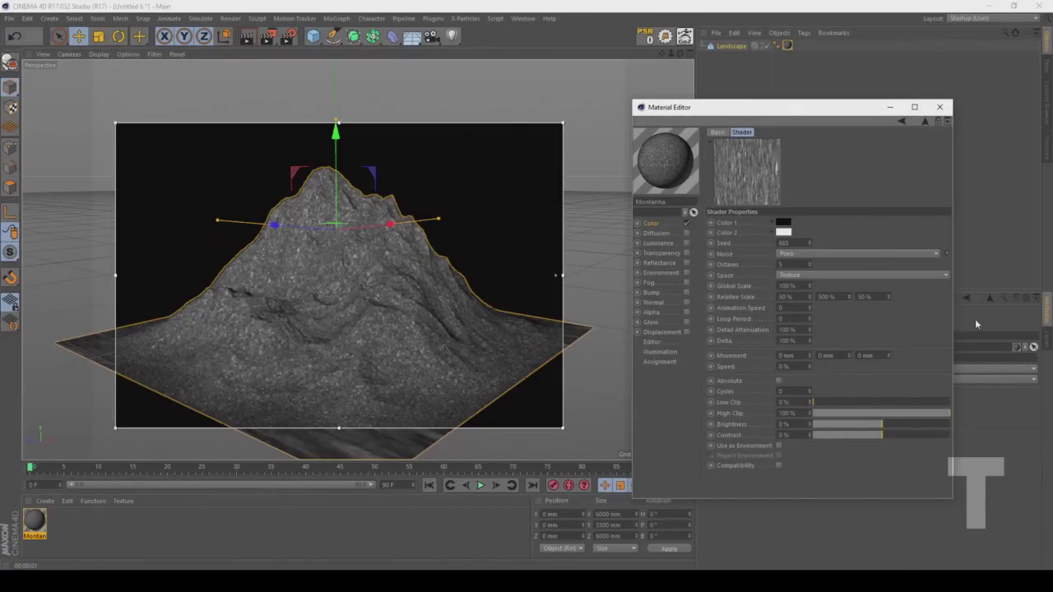
{"action": "left_click", "coordinate": [864, 297]}
{"action": "type", "text": "100"}
{"action": "key", "text": "Return"}
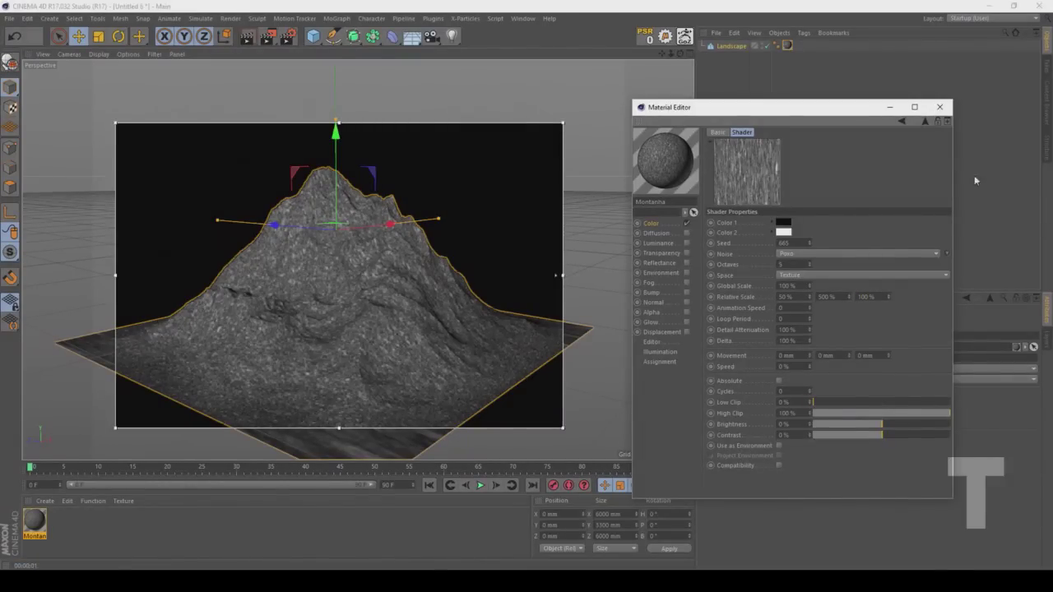
Step: Add a second Noise shader to the Layer shader and set its noise type to Luka
{"action": "left_click", "coordinate": [924, 121]}
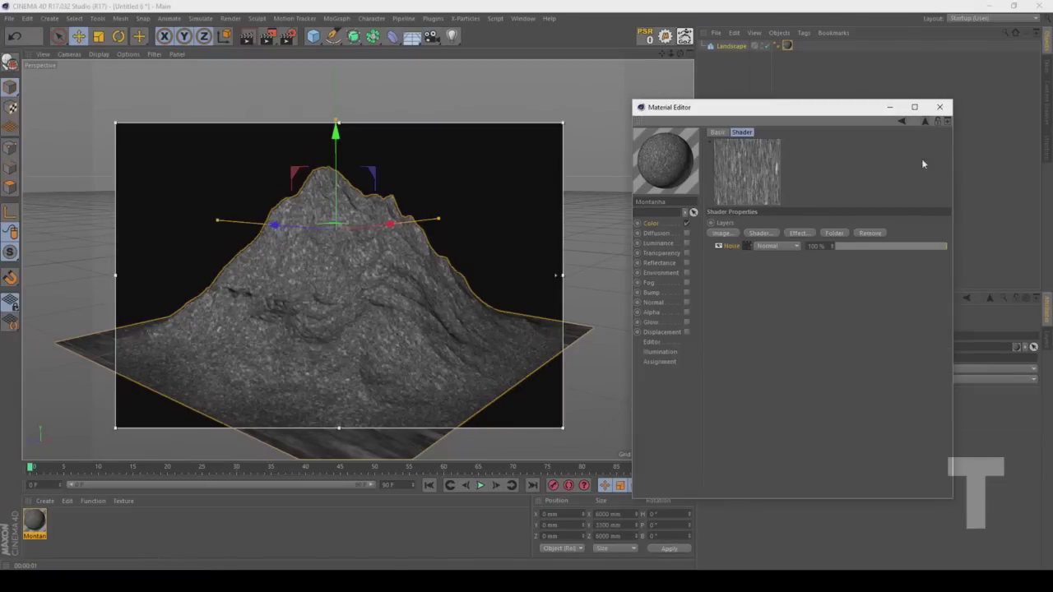
{"action": "left_click", "coordinate": [773, 235]}
{"action": "left_click", "coordinate": [813, 296]}
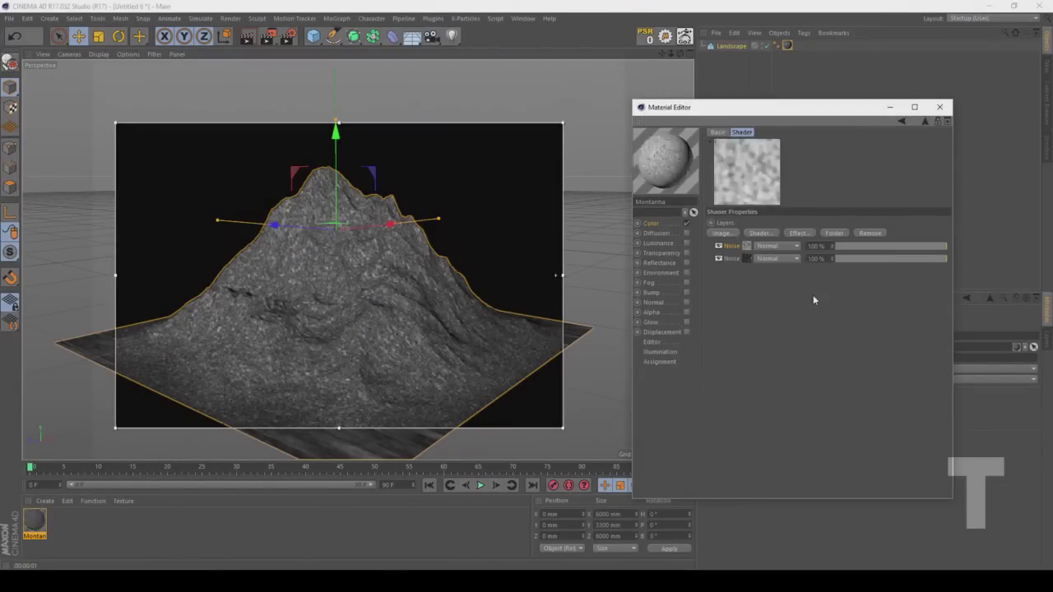
{"action": "left_click", "coordinate": [746, 245]}
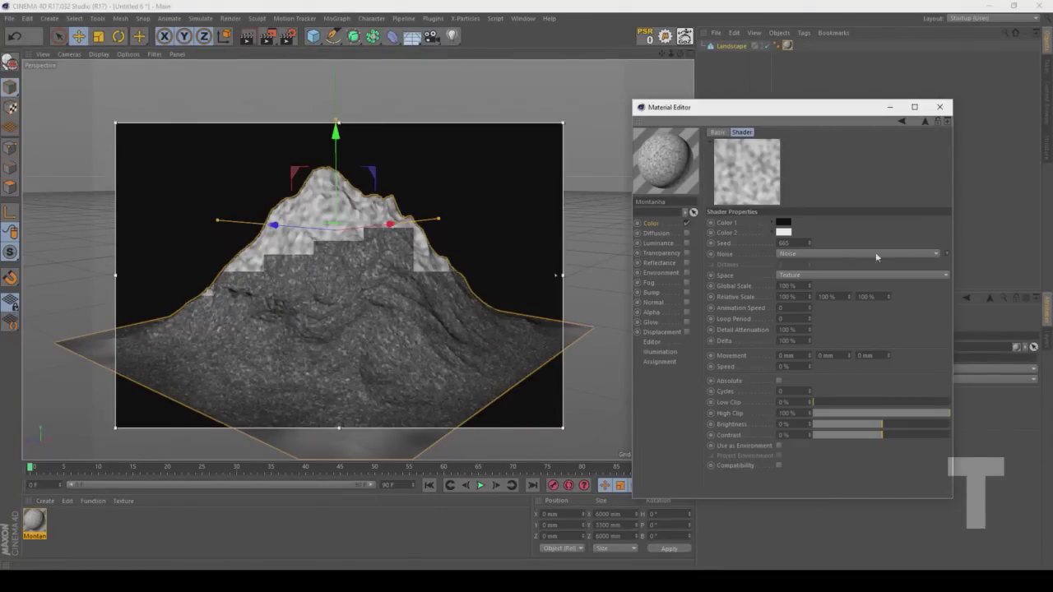
{"action": "left_click", "coordinate": [945, 255]}
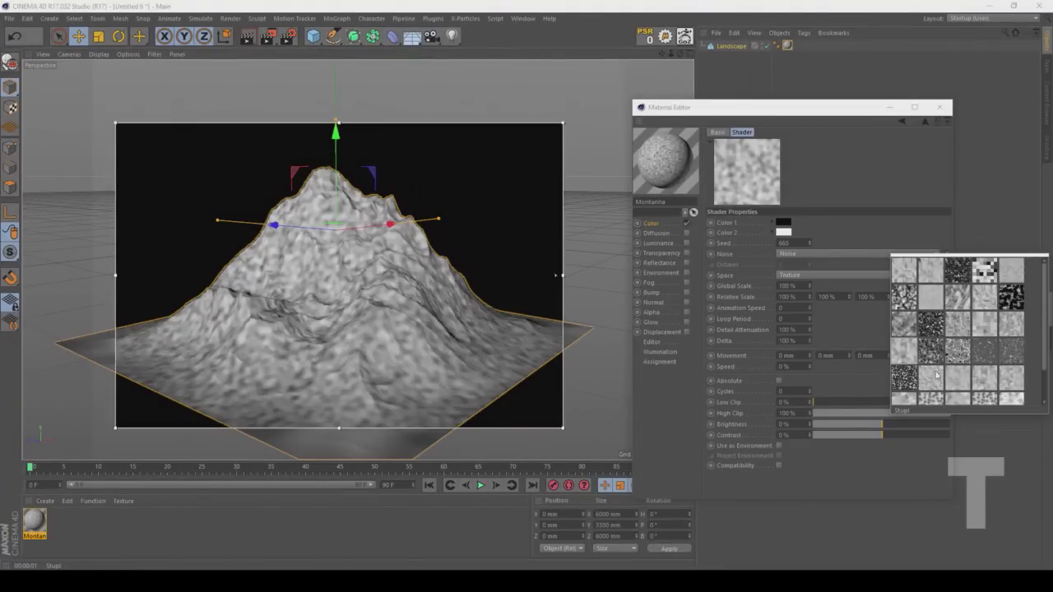
{"action": "left_click", "coordinate": [973, 345]}
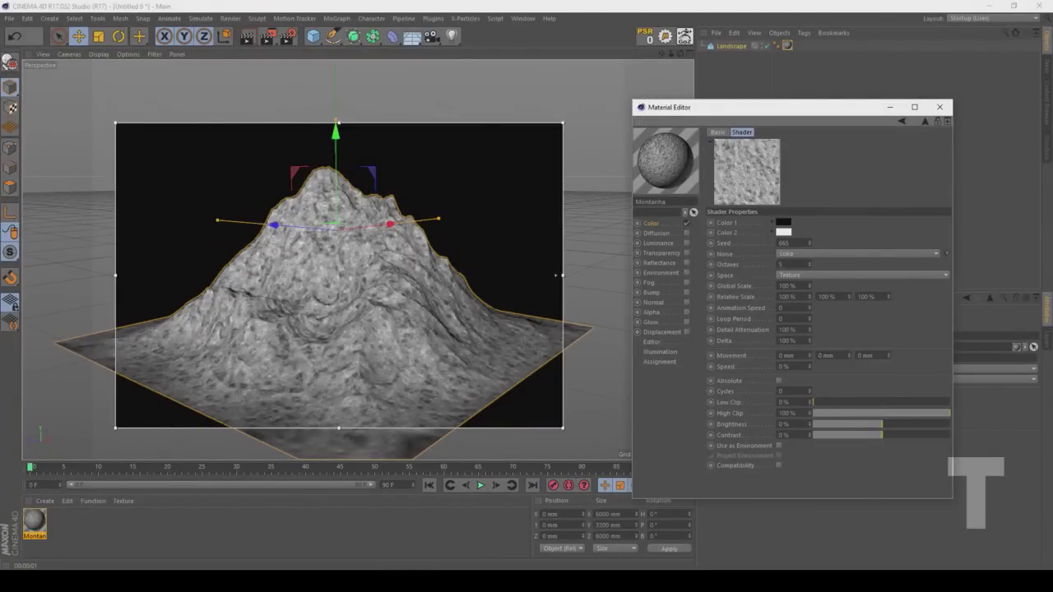
Step: Set the Luka noise's relative scale to 1000% for the first value and 30% for the second
{"action": "double_click", "coordinate": [787, 296]}
{"action": "type", "text": "1000"}
{"action": "key", "text": "Return"}
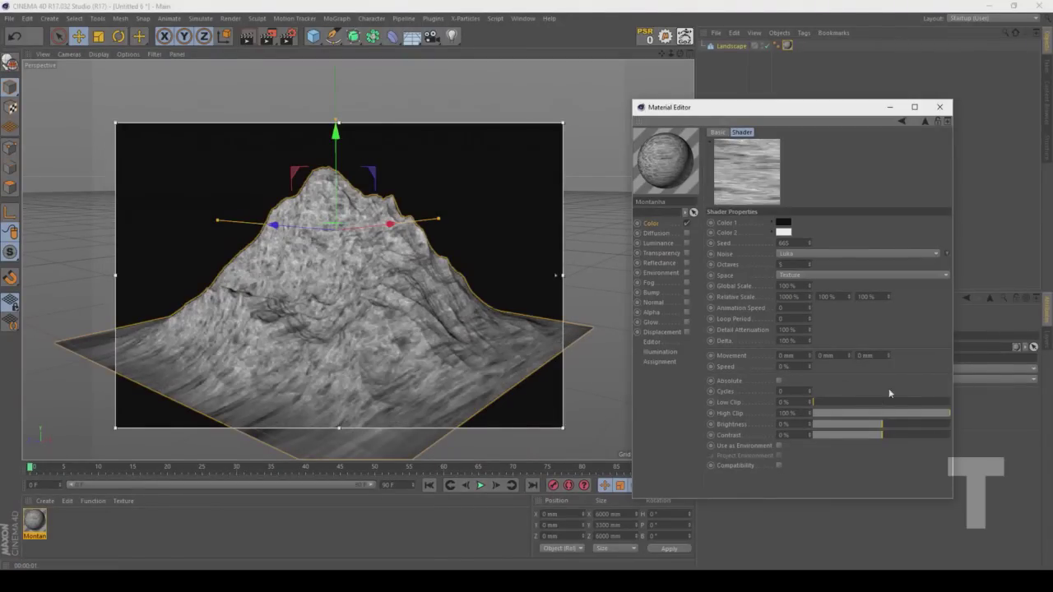
{"action": "key", "text": "Tab"}
{"action": "type", "text": "30"}
{"action": "key", "text": "Return"}
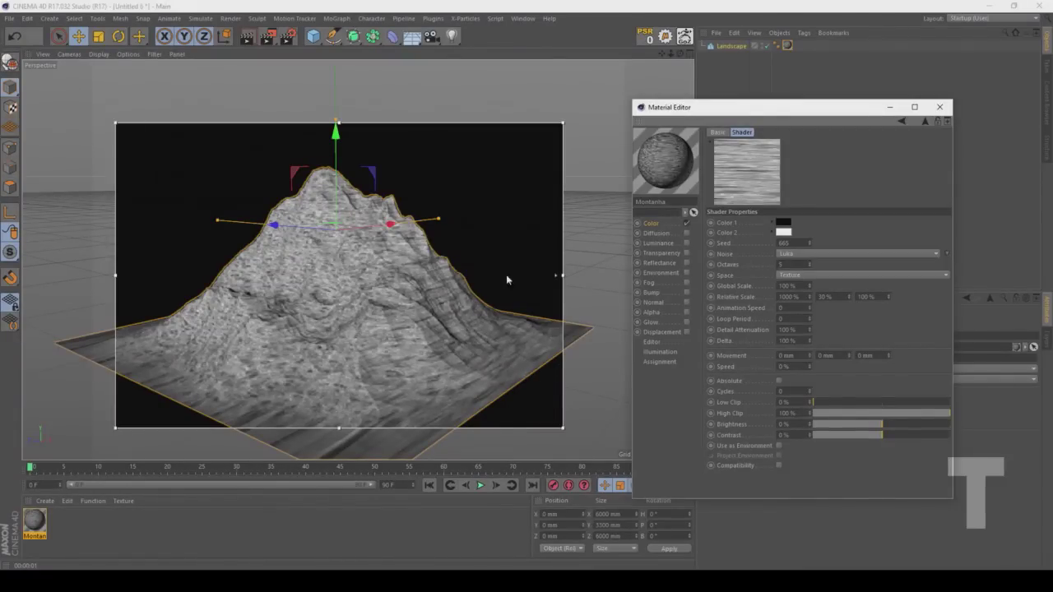
Step: Try 1000% for the Luka noise's third relative scale value and settle on 800%
{"action": "left_click", "coordinate": [865, 296]}
{"action": "type", "text": "100"}
{"action": "key", "text": "Return"}
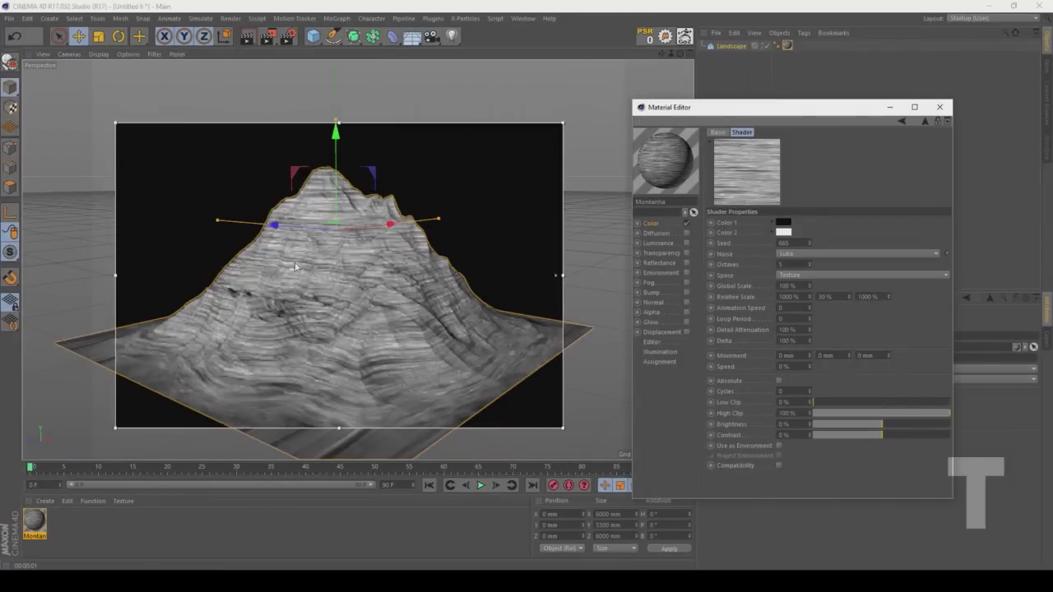
{"action": "left_click", "coordinate": [870, 296]}
{"action": "type", "text": "800"}
{"action": "key", "text": "Return"}
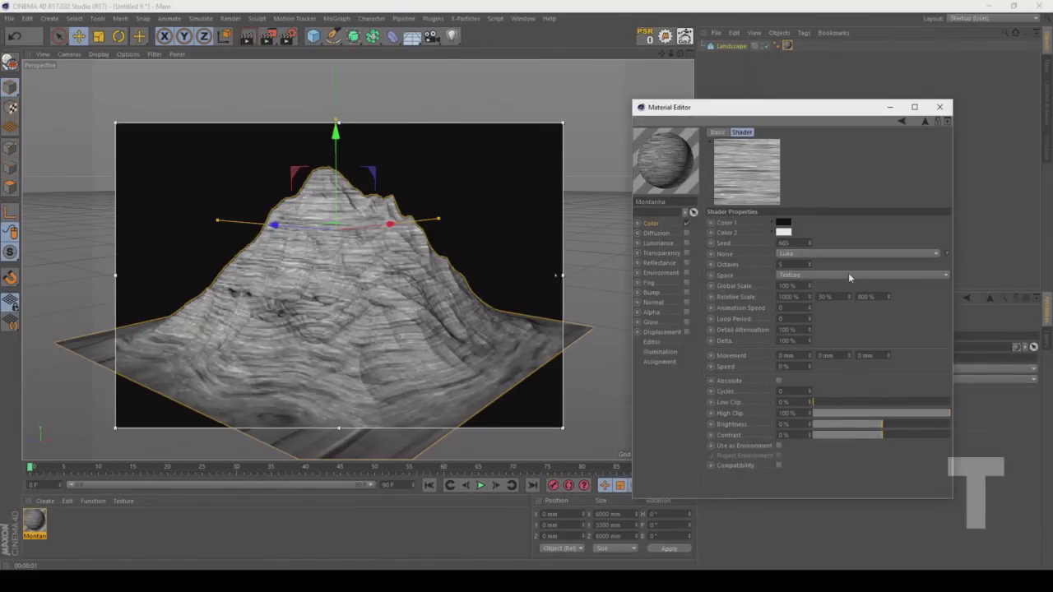
Step: Return to the Layer shader and set the Luka noise layer's blend mode to Burn
{"action": "left_click", "coordinate": [925, 122]}
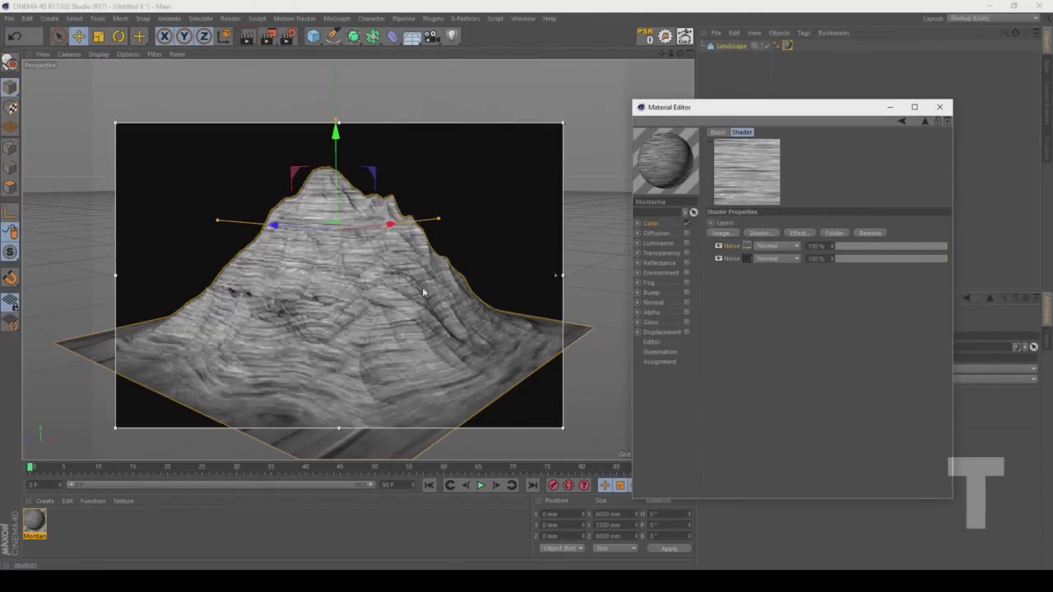
{"action": "left_click", "coordinate": [776, 247]}
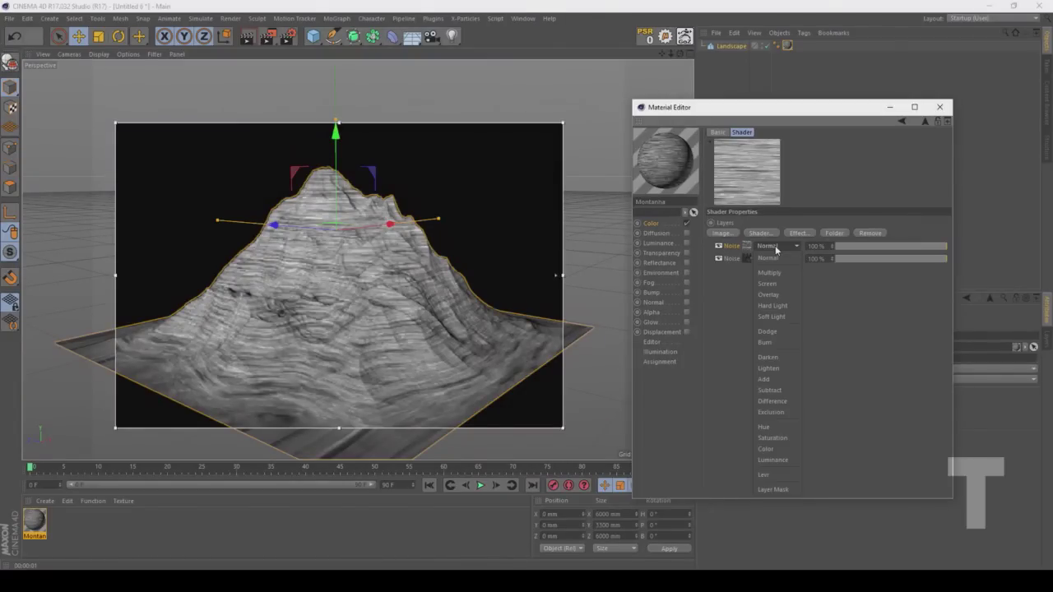
{"action": "left_click", "coordinate": [779, 343]}
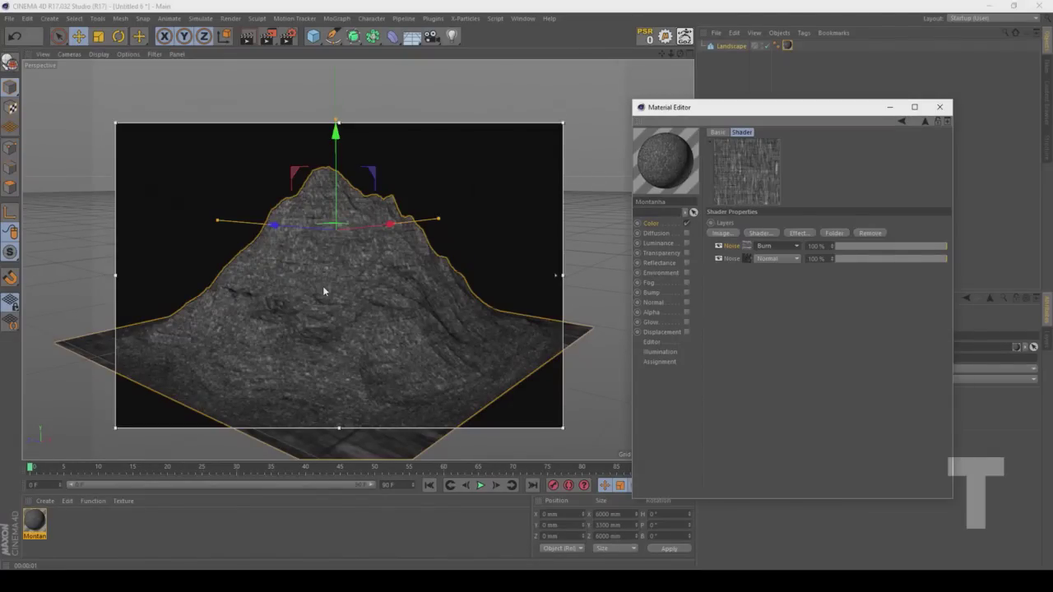
Step: Change the Poxo noise's Color 1 to a dark grey and Color 2 to a light grey with 78% value
{"action": "left_click", "coordinate": [746, 257]}
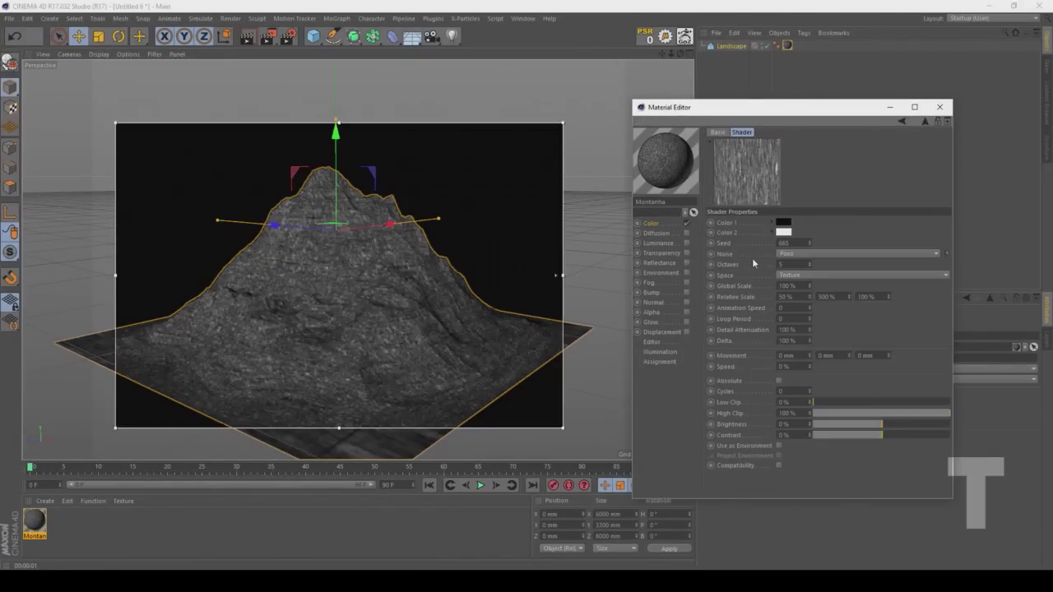
{"action": "left_click", "coordinate": [785, 226]}
{"action": "left_click_drag", "start_coordinate": [790, 245], "coordinate": [789, 245]}
{"action": "left_click", "coordinate": [766, 259]}
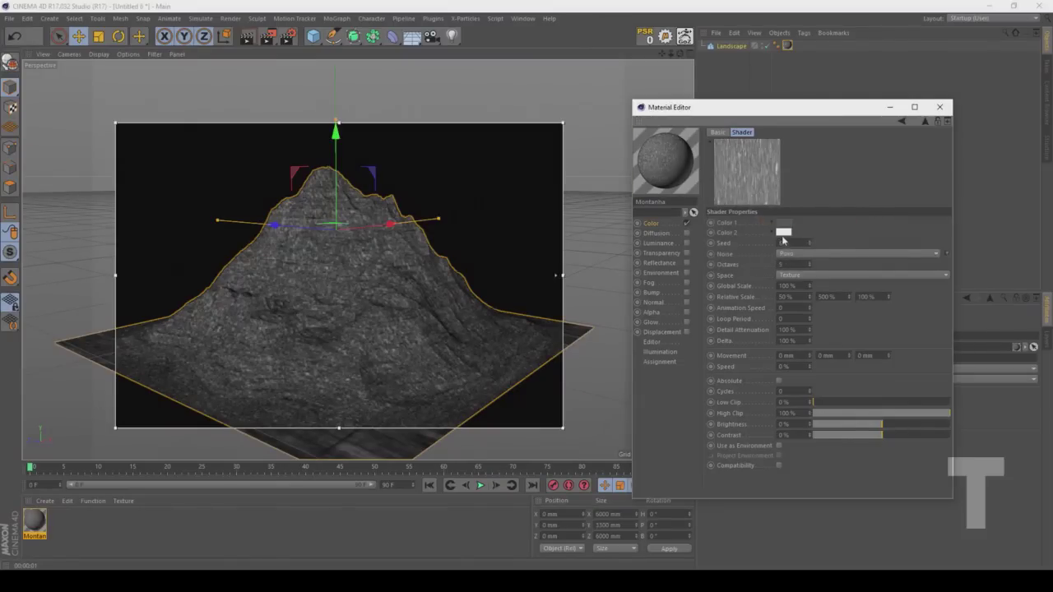
{"action": "left_click", "coordinate": [783, 232]}
{"action": "left_click_drag", "start_coordinate": [810, 258], "coordinate": [831, 258]}
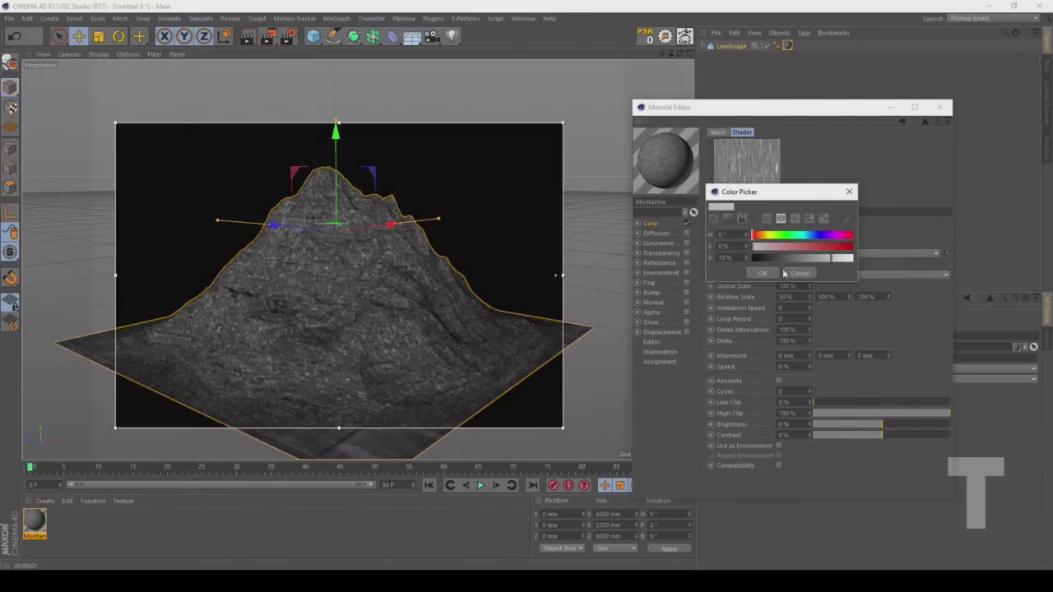
{"action": "left_click", "coordinate": [793, 273]}
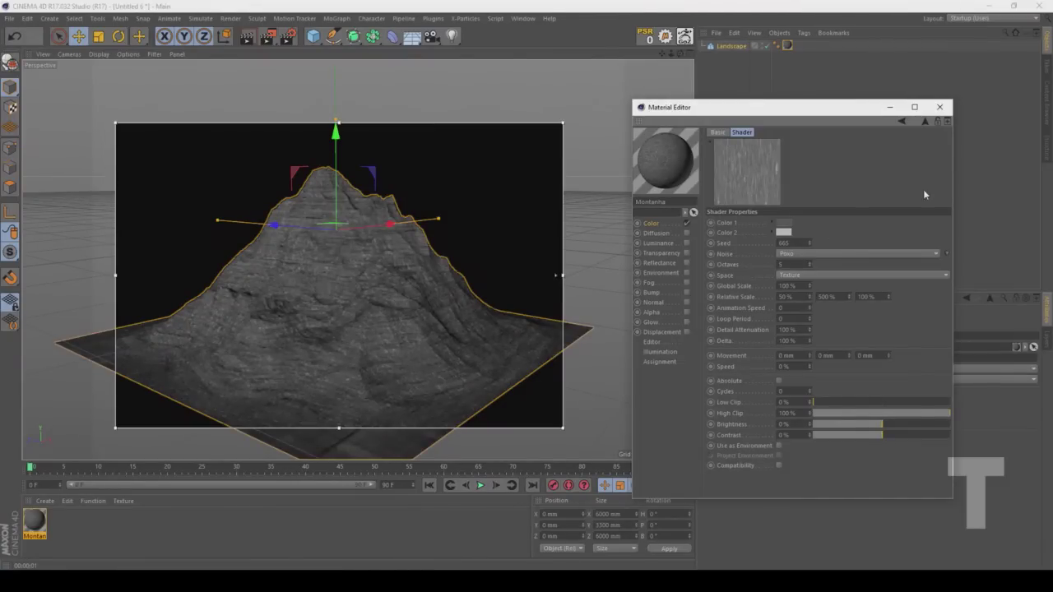
Step: Add a third Noise shader to the Layer shader and set its noise type to Stupl
{"action": "left_click", "coordinate": [926, 123]}
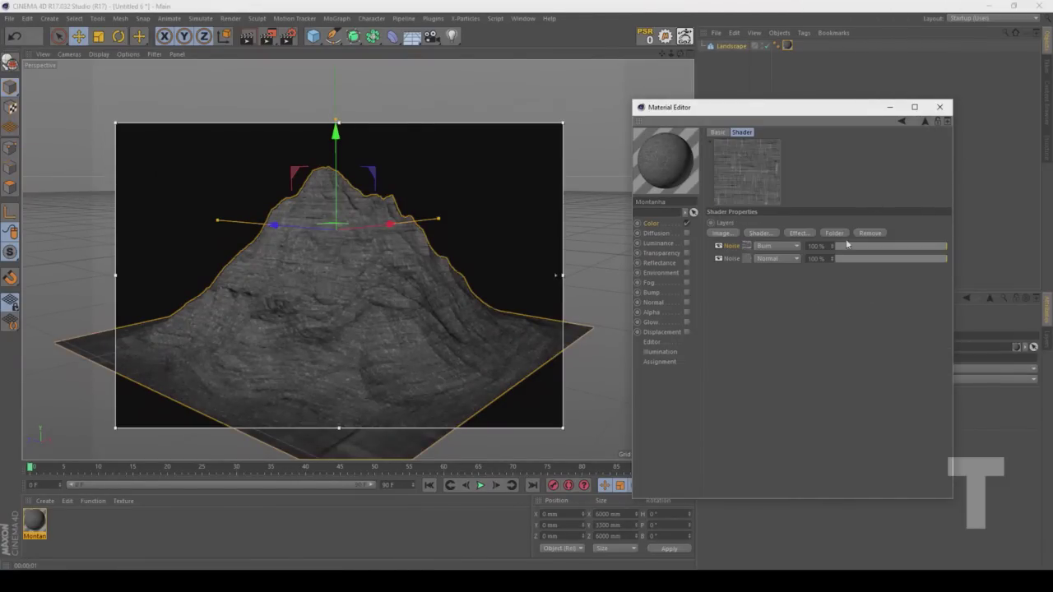
{"action": "left_click", "coordinate": [759, 233]}
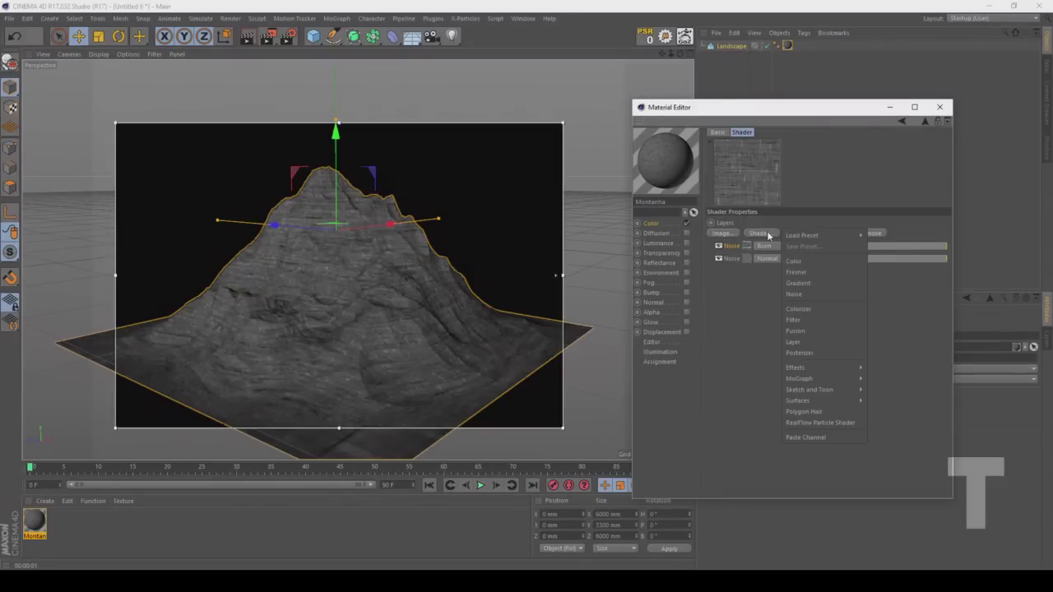
{"action": "left_click", "coordinate": [800, 294]}
{"action": "left_click", "coordinate": [746, 258]}
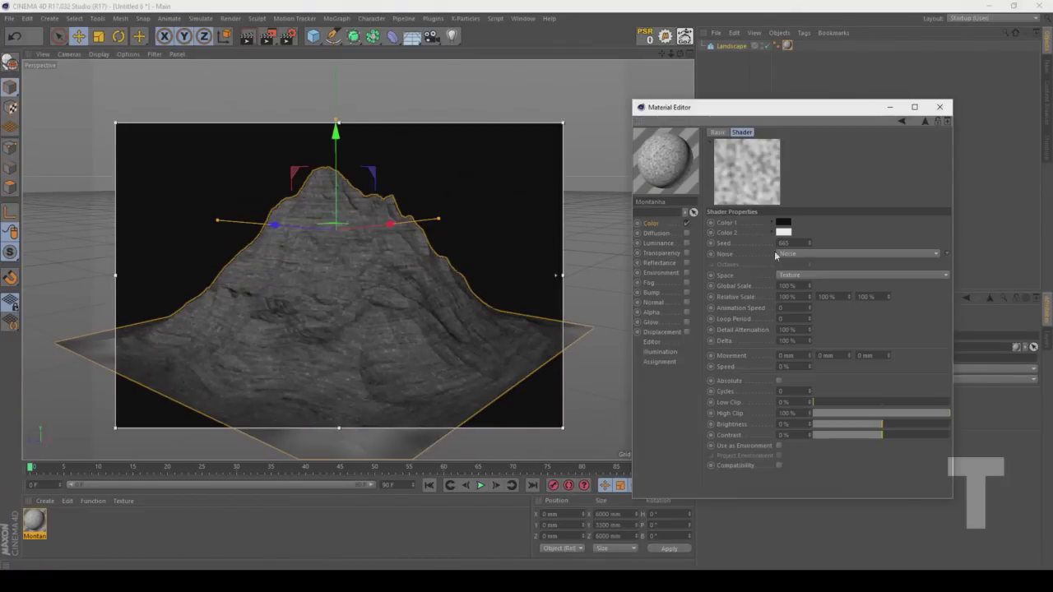
{"action": "left_click", "coordinate": [951, 254]}
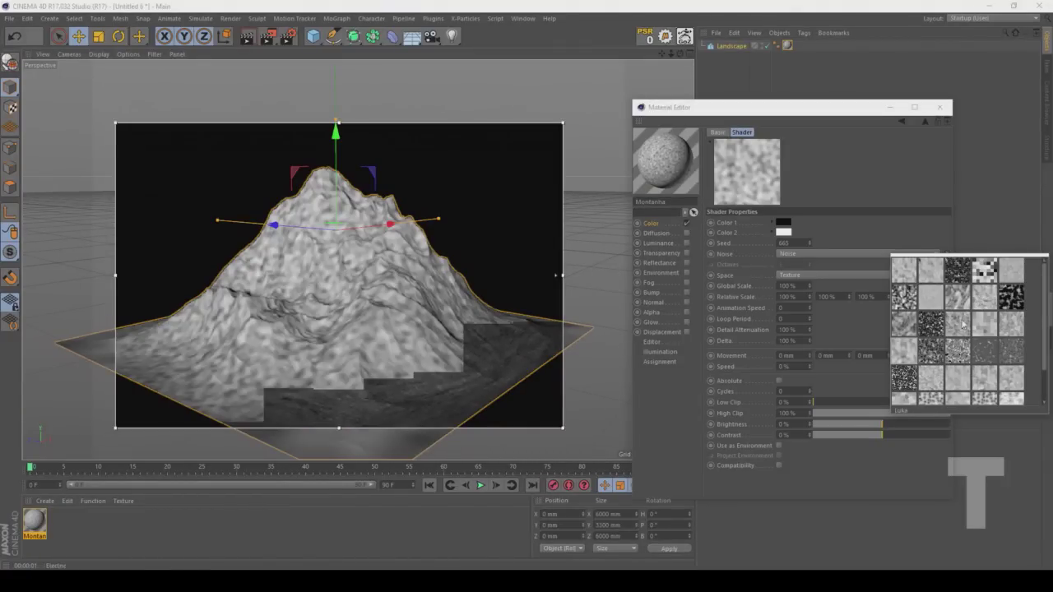
{"action": "left_click", "coordinate": [936, 388]}
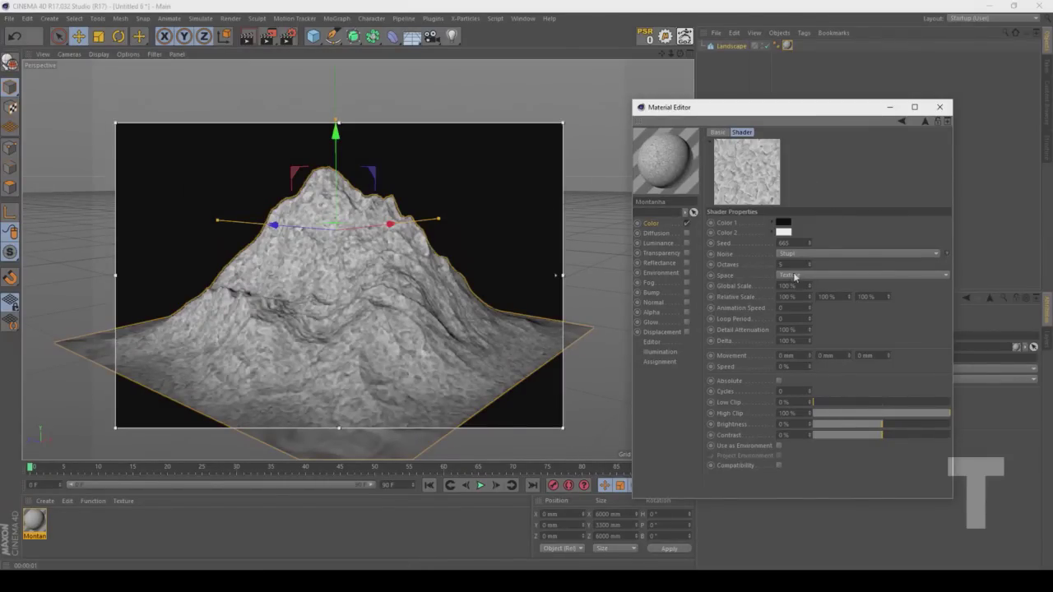
Step: Set the Stupl noise's global scale to 300%
{"action": "left_click_drag", "start_coordinate": [797, 286], "coordinate": [727, 268]}
{"action": "type", "text": "100"}
{"action": "key", "text": "Return"}
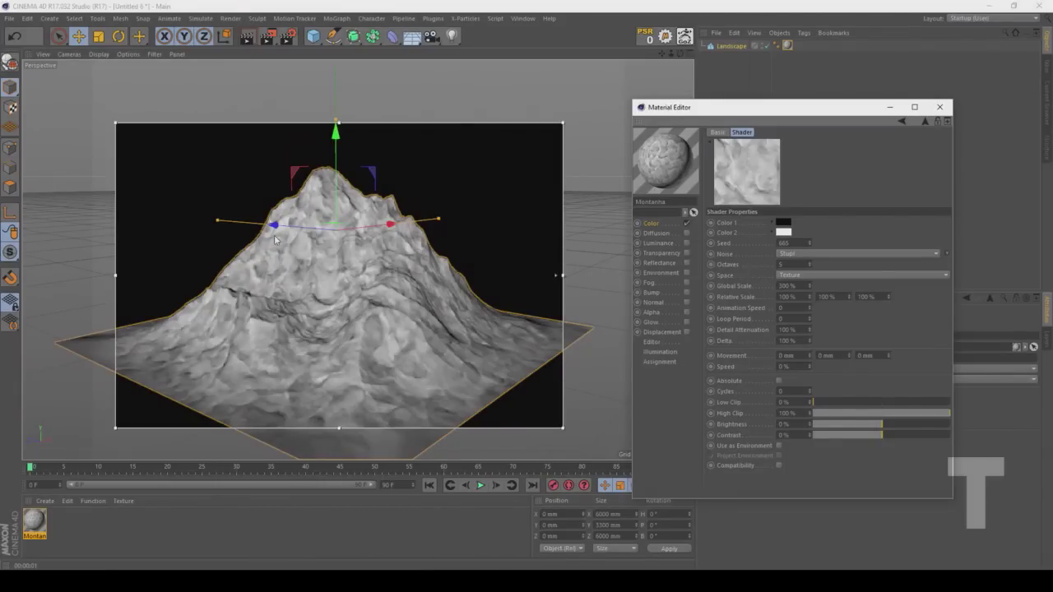
Step: Set the Stupl noise's three relative scale values to 50%, 300% and 40%
{"action": "left_click", "coordinate": [787, 296]}
{"action": "type", "text": "50"}
{"action": "key", "text": "Return"}
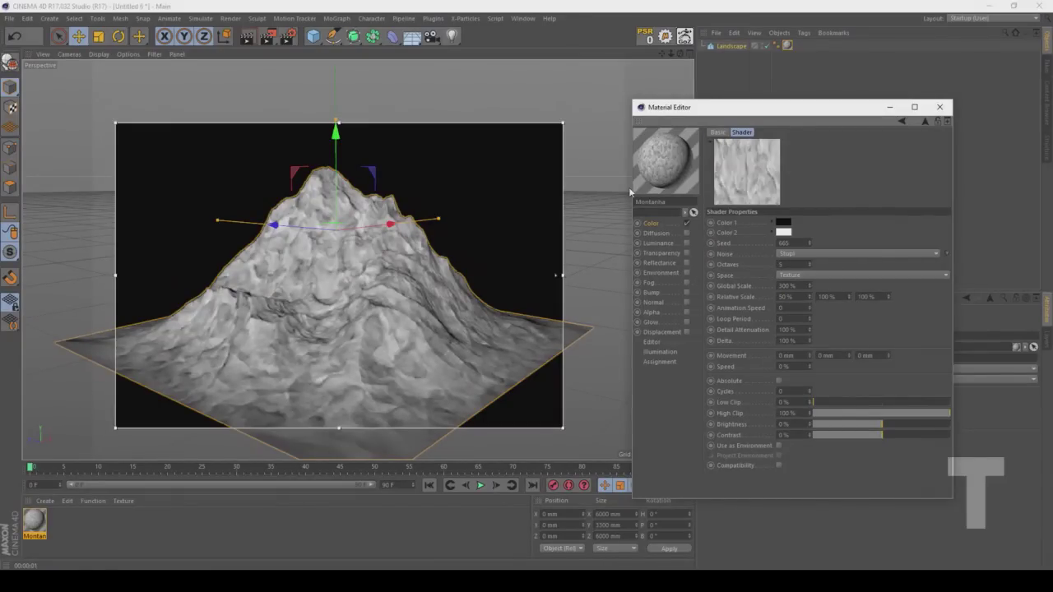
{"action": "key", "text": "Tab"}
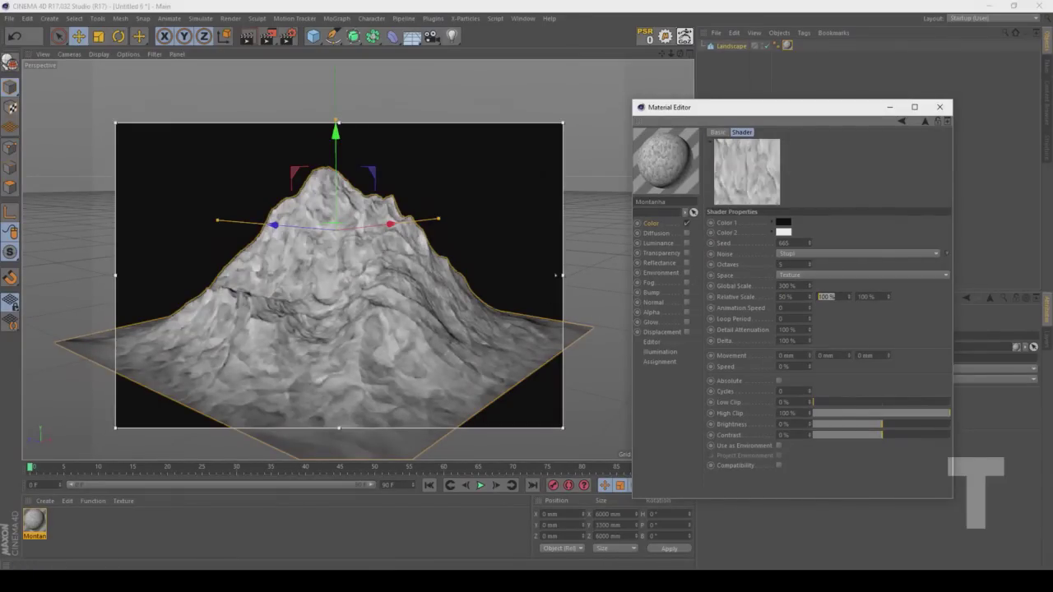
{"action": "type", "text": "500"}
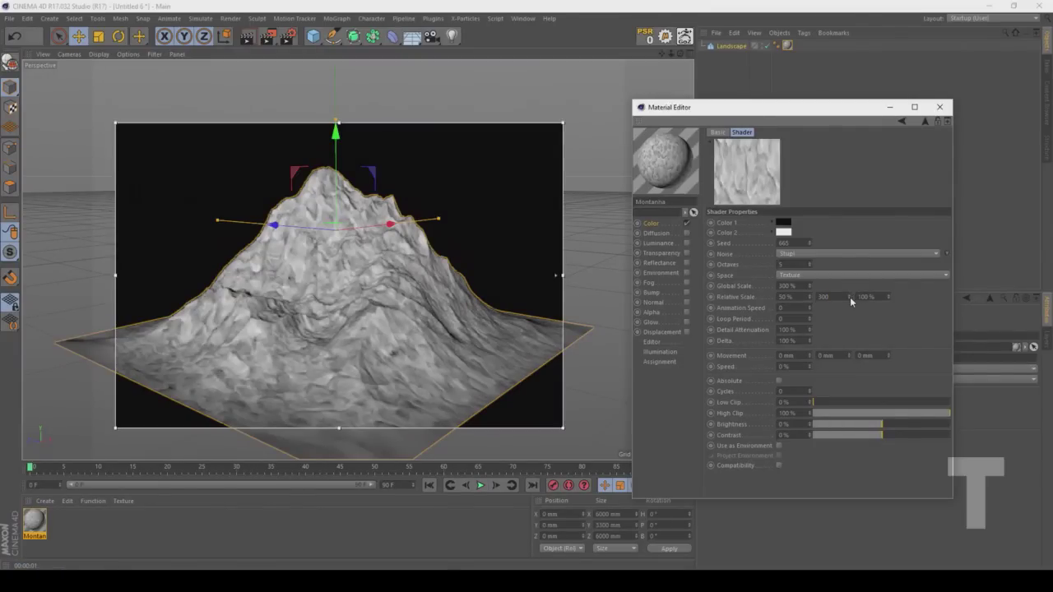
{"action": "key", "text": "Return"}
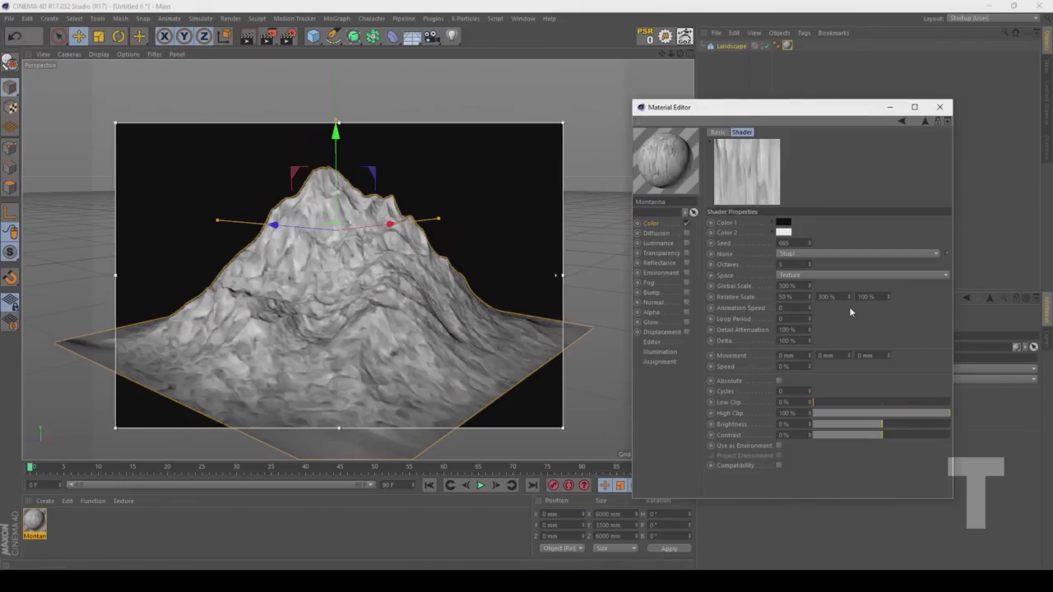
{"action": "double_click", "coordinate": [866, 297]}
{"action": "key", "text": "BackSpace"}
{"action": "type", "text": "40"}
{"action": "key", "text": "Return"}
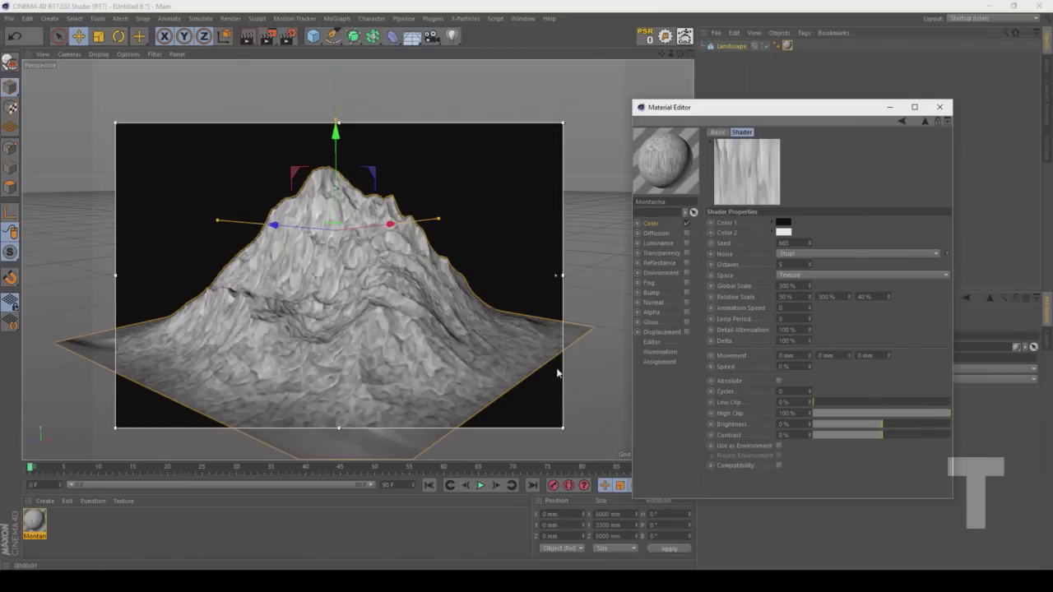
Step: Return to the Layer shader and set the Stupl noise layer's blend mode to Overlay
{"action": "left_click", "coordinate": [924, 121]}
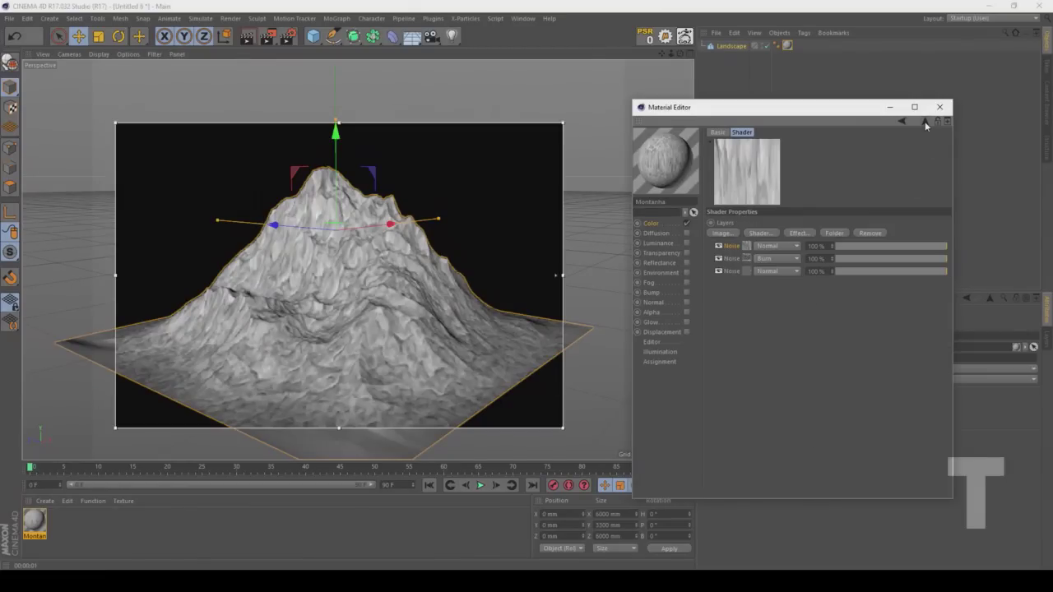
{"action": "left_click", "coordinate": [785, 247]}
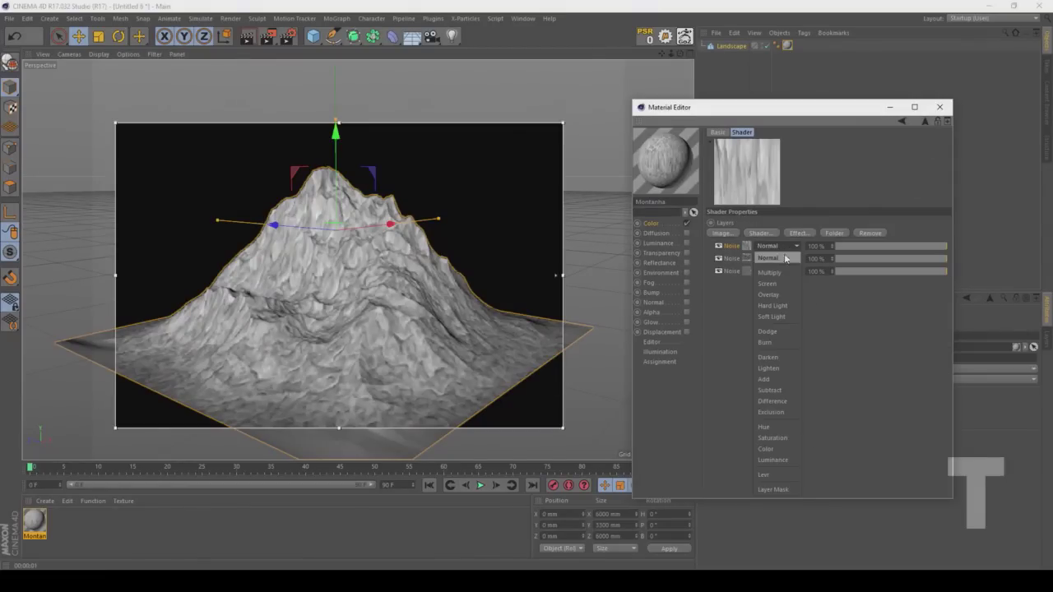
{"action": "left_click", "coordinate": [780, 285]}
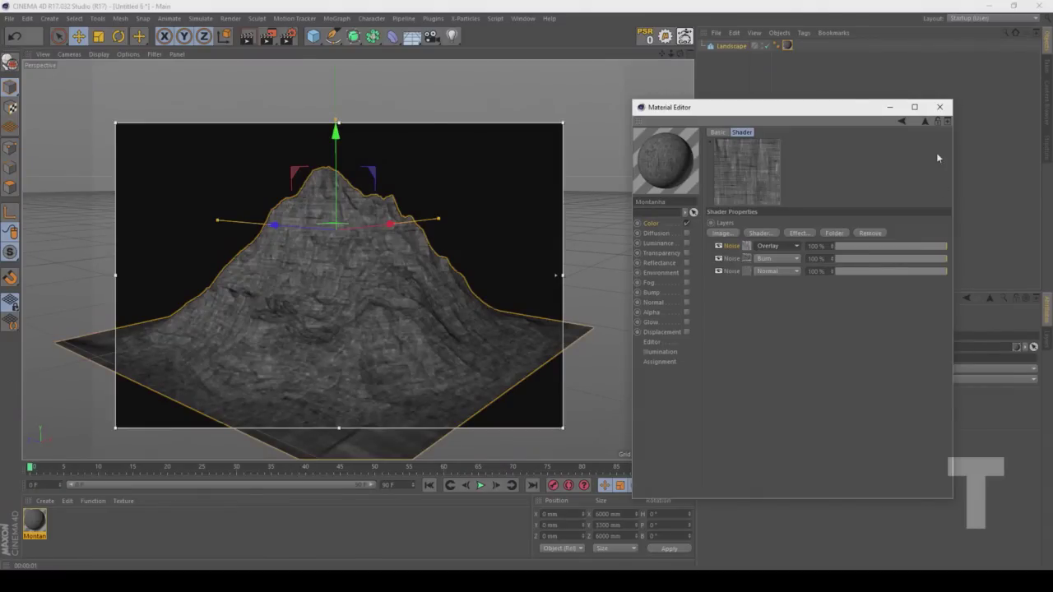
Step: Wrap the Color channel's Layer texture in a Fusion shader and enable its Use Mask option
{"action": "left_click", "coordinate": [922, 121]}
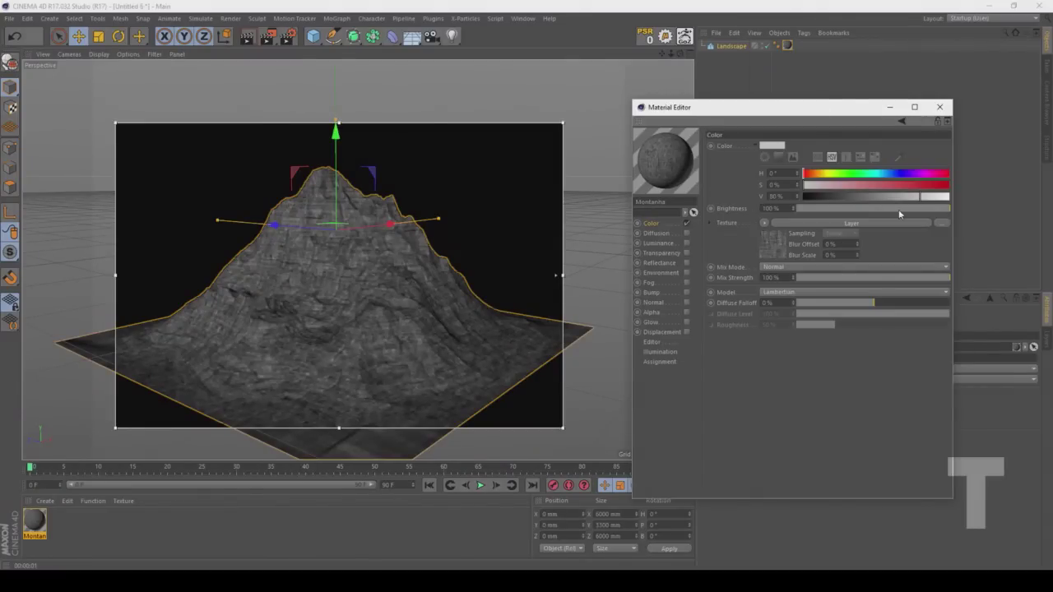
{"action": "left_click", "coordinate": [767, 223]}
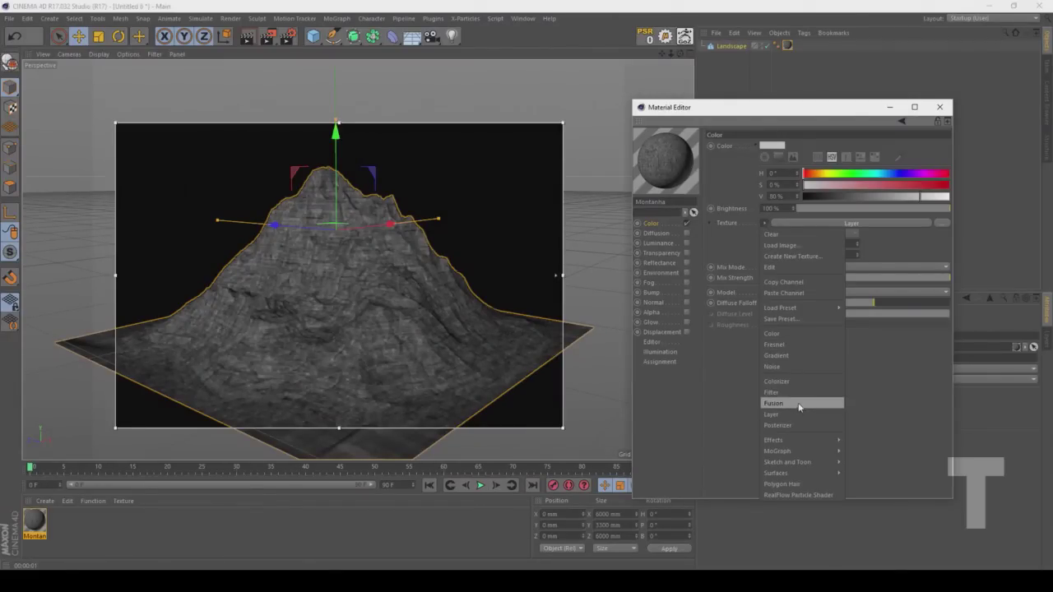
{"action": "left_click", "coordinate": [799, 404]}
{"action": "left_click", "coordinate": [792, 225]}
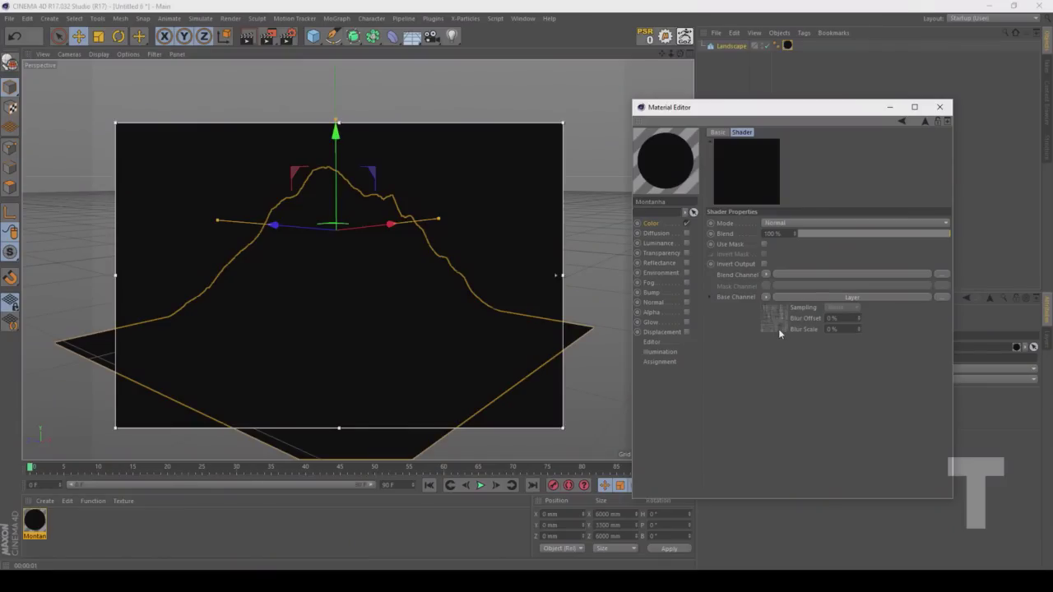
{"action": "left_click", "coordinate": [764, 243]}
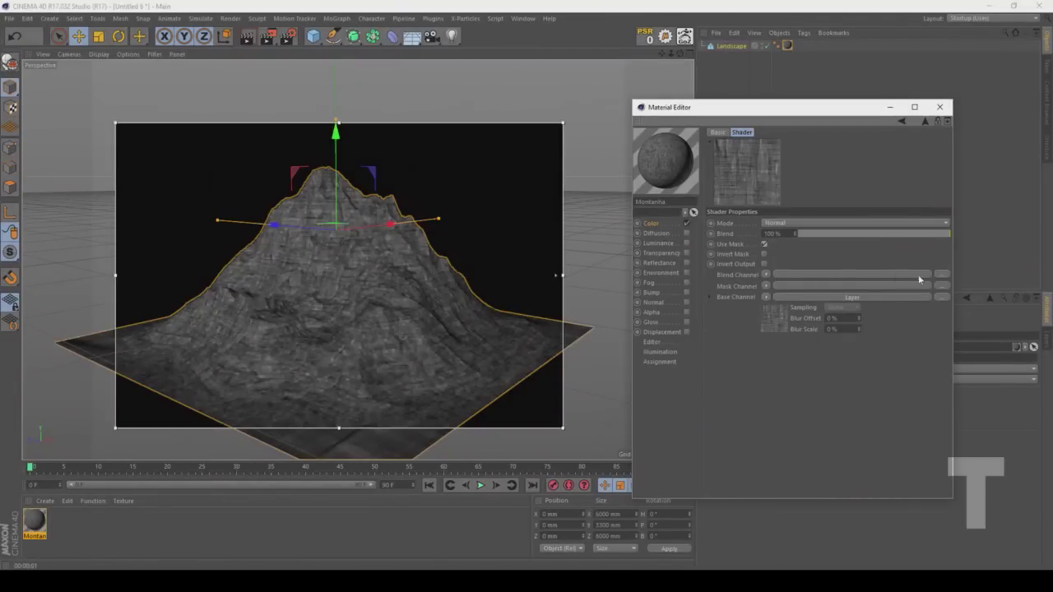
Step: Load a Noise shader into the Fusion shader's Blend Channel and set its noise type to Stupl
{"action": "left_click", "coordinate": [767, 275]}
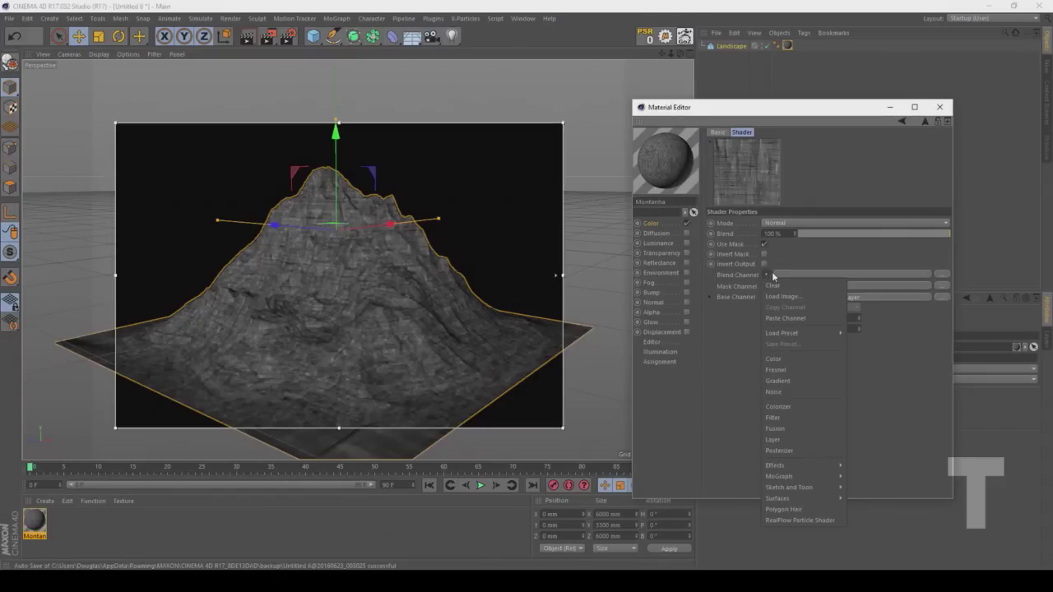
{"action": "left_click", "coordinate": [796, 392]}
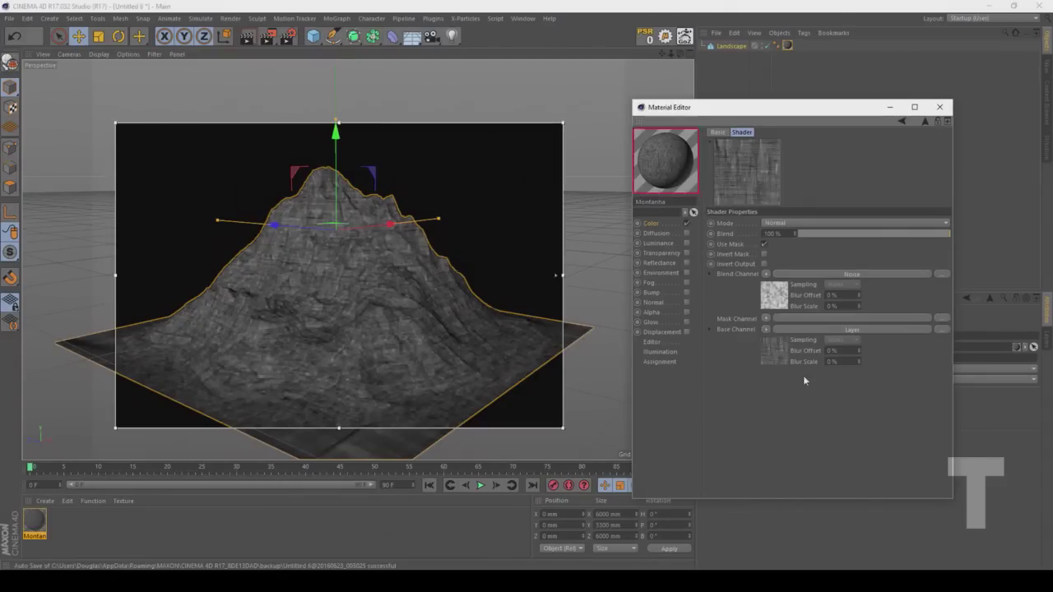
{"action": "left_click", "coordinate": [774, 301]}
{"action": "left_click", "coordinate": [935, 254]}
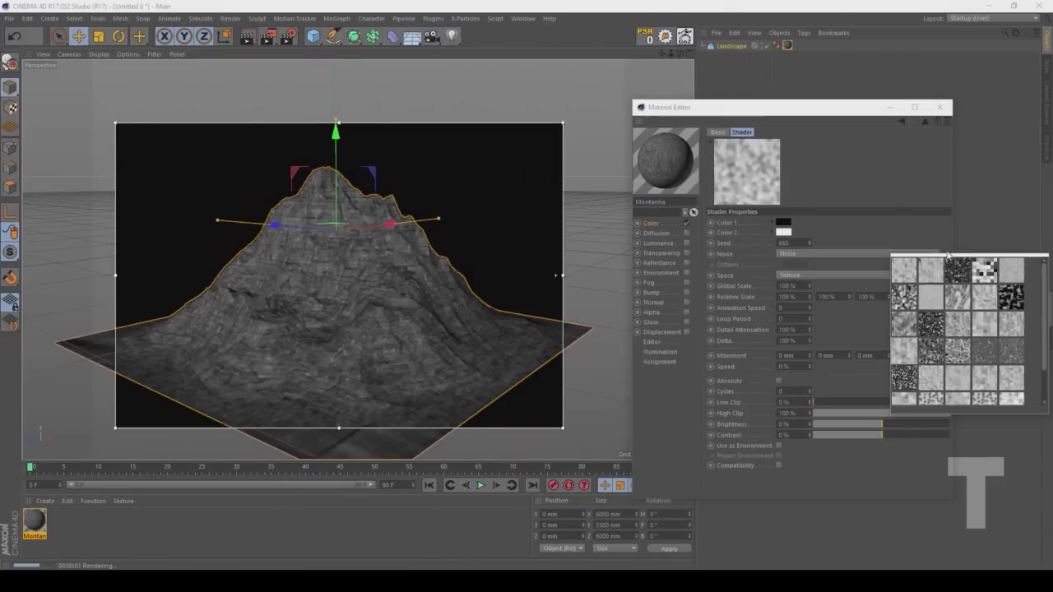
{"action": "scroll", "coordinate": [952, 338], "scroll_direction": "down", "scroll_amount": 3}
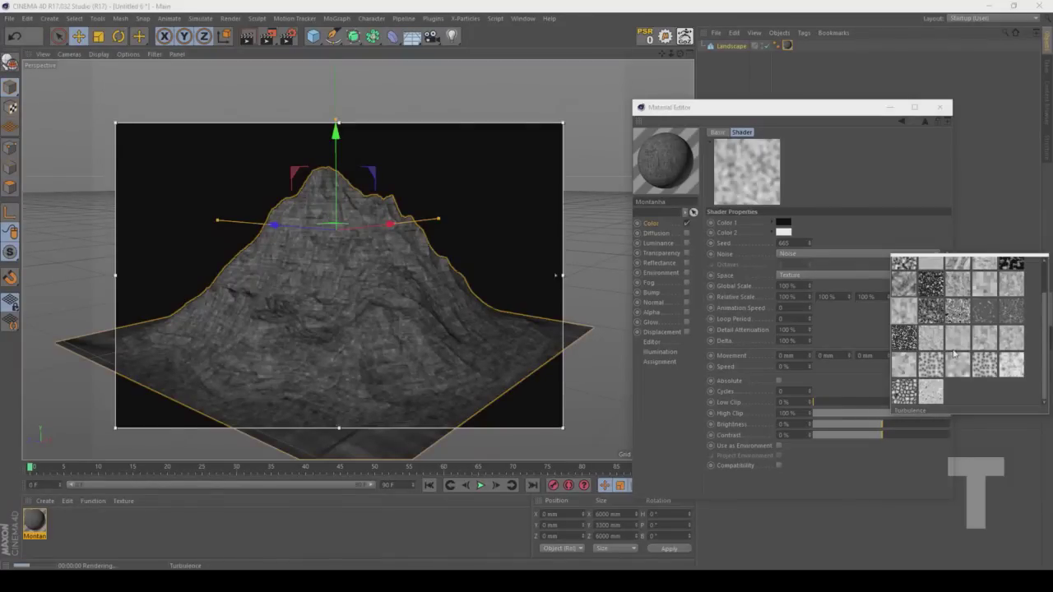
{"action": "left_click", "coordinate": [938, 345]}
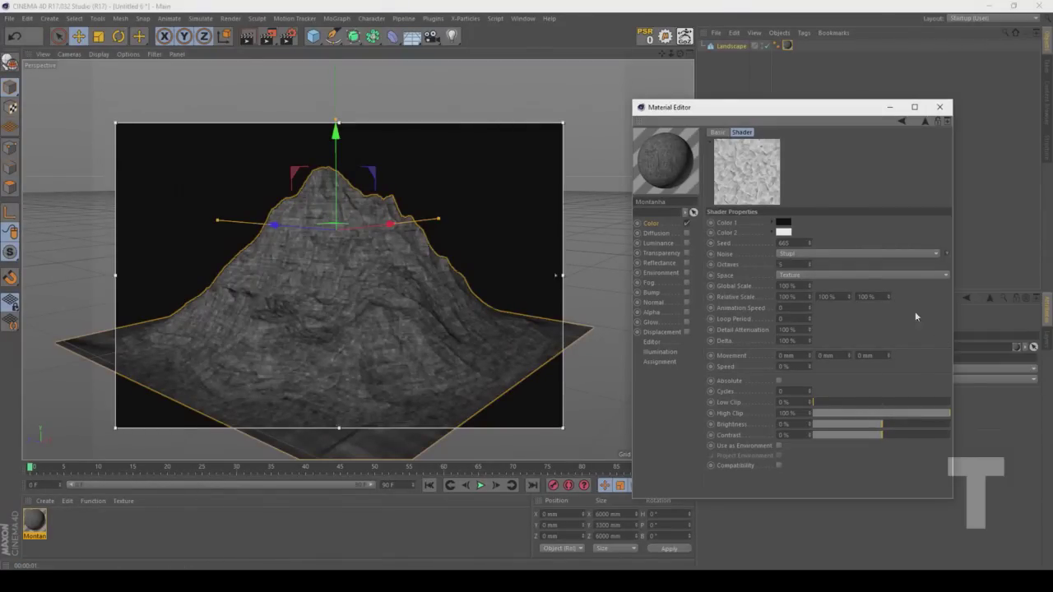
Step: Set the global scale of the Blend Channel's Stupl noise to 800%
{"action": "left_click", "coordinate": [777, 285]}
{"action": "type", "text": "500"}
{"action": "key", "text": "Return"}
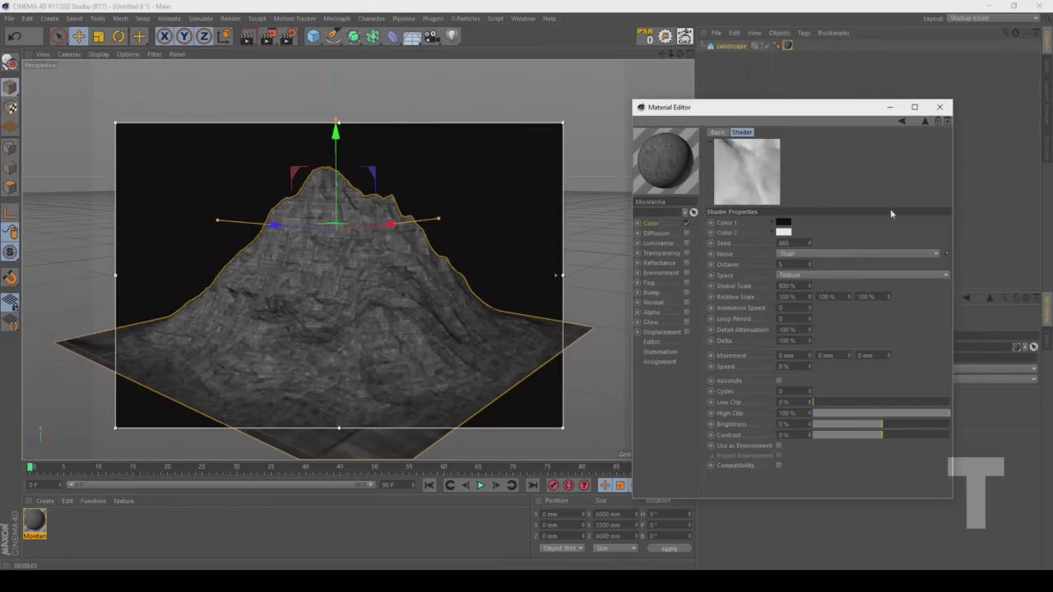
Step: Change Color 1 of the Fusion shader's Blend Channel noise to a light grey
{"action": "left_click", "coordinate": [925, 122]}
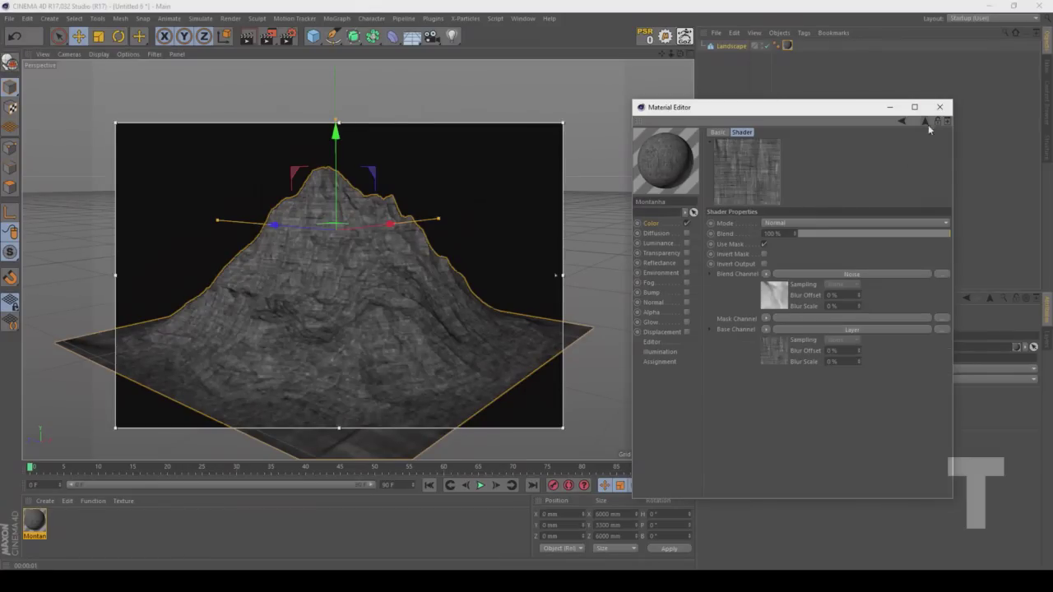
{"action": "left_click", "coordinate": [768, 292]}
{"action": "left_click", "coordinate": [784, 223]}
{"action": "left_click_drag", "start_coordinate": [844, 241], "coordinate": [839, 245]}
{"action": "left_click", "coordinate": [772, 255]}
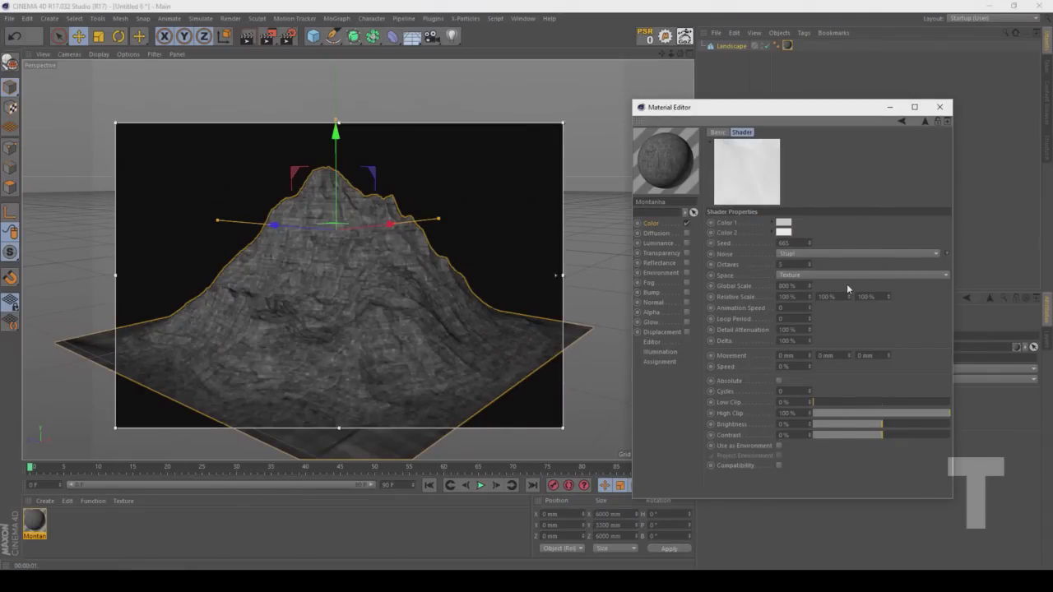
Step: Load a Terrain Mask effect shader into the Fusion shader's Mask Channel
{"action": "left_click", "coordinate": [925, 122]}
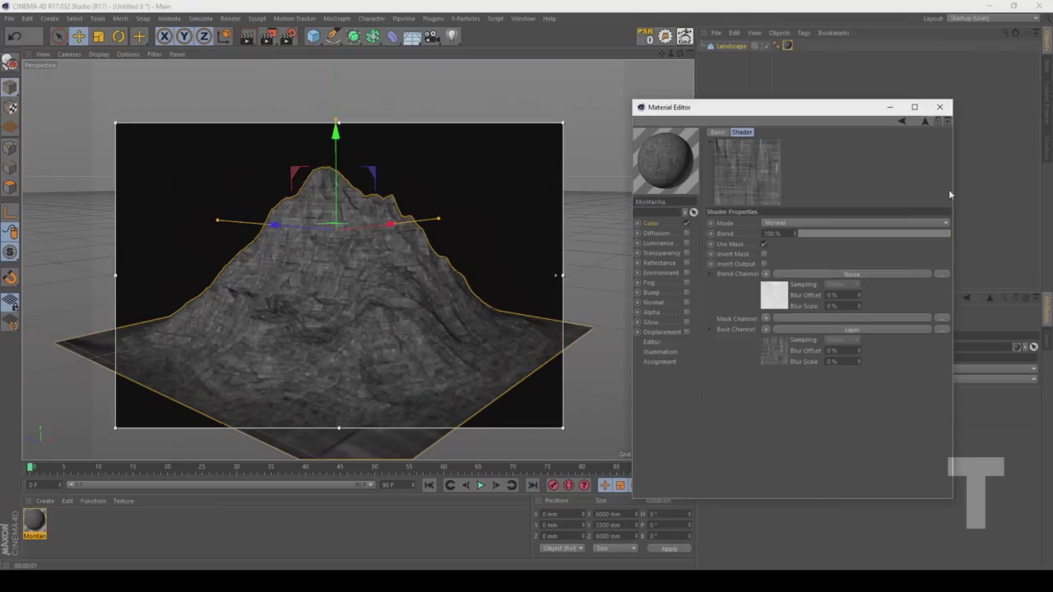
{"action": "left_click", "coordinate": [766, 319]}
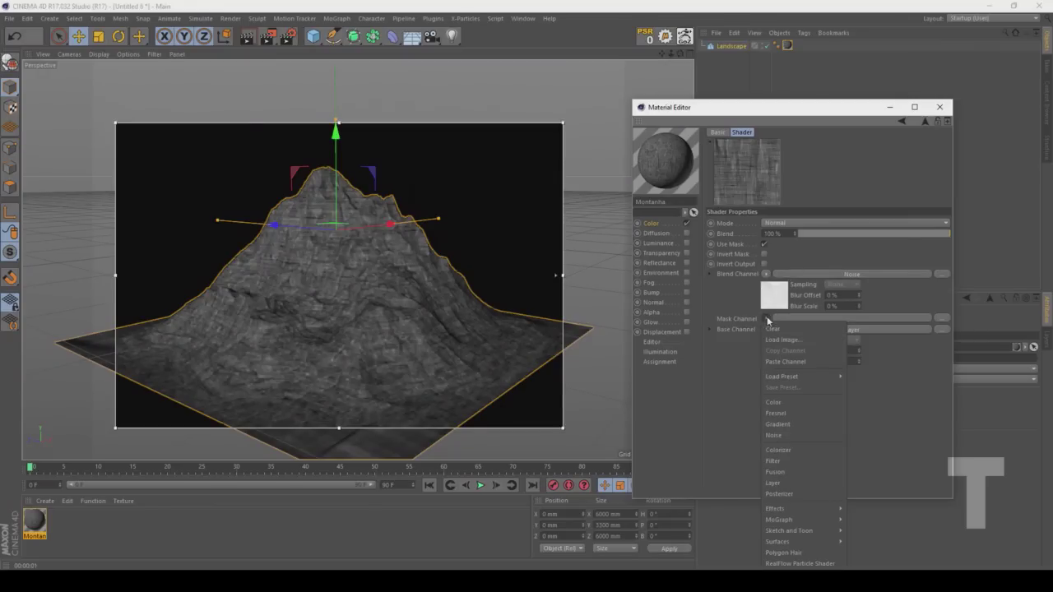
{"action": "mouse_move", "coordinate": [790, 507]}
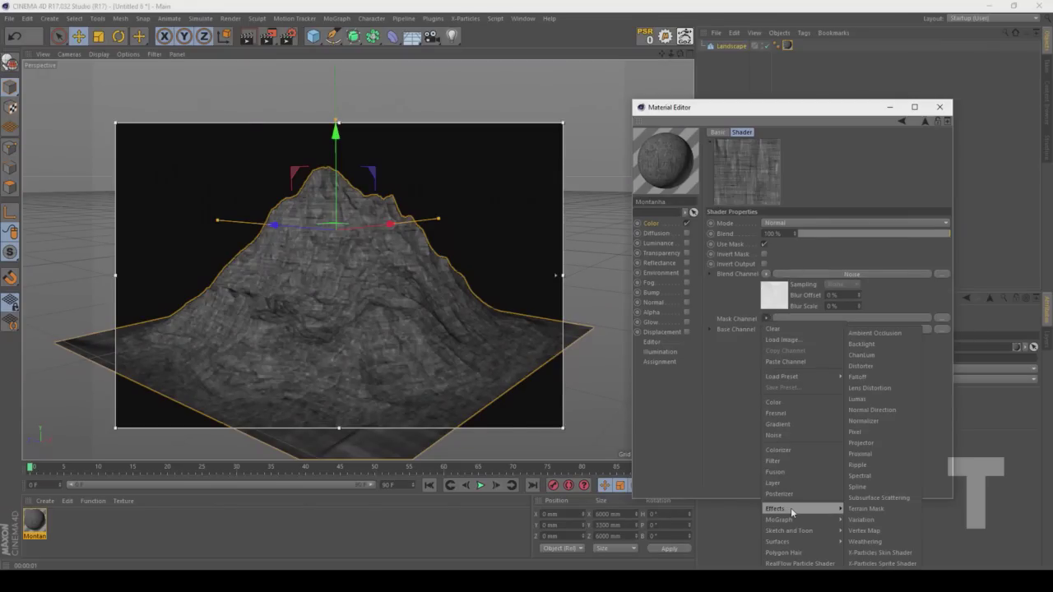
{"action": "left_click", "coordinate": [864, 509]}
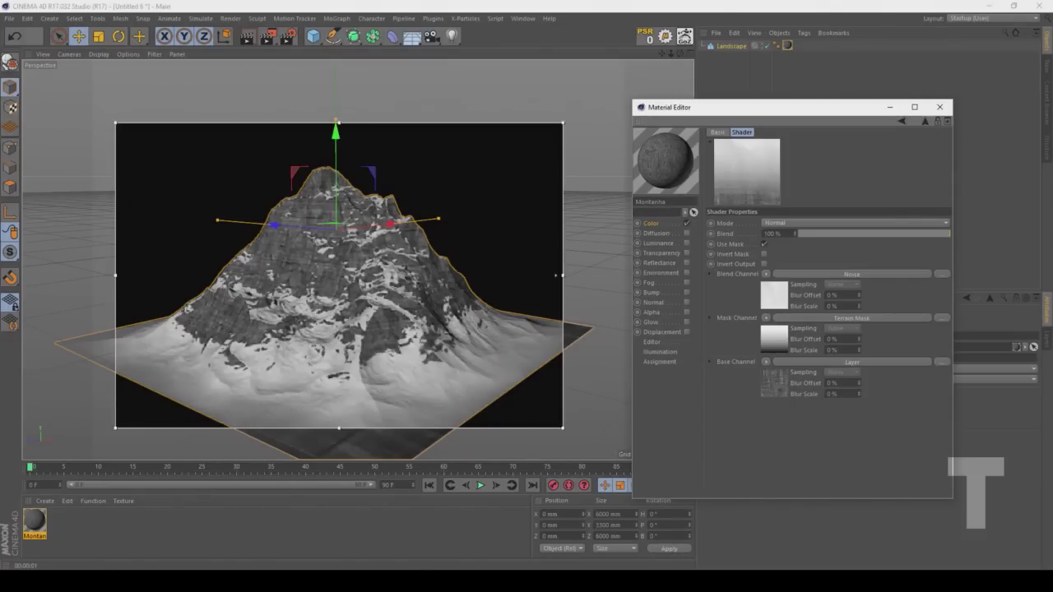
Step: Disable slope masking in the Terrain Mask shader and set its minimum altitude to -100 mm
{"action": "left_click", "coordinate": [781, 346]}
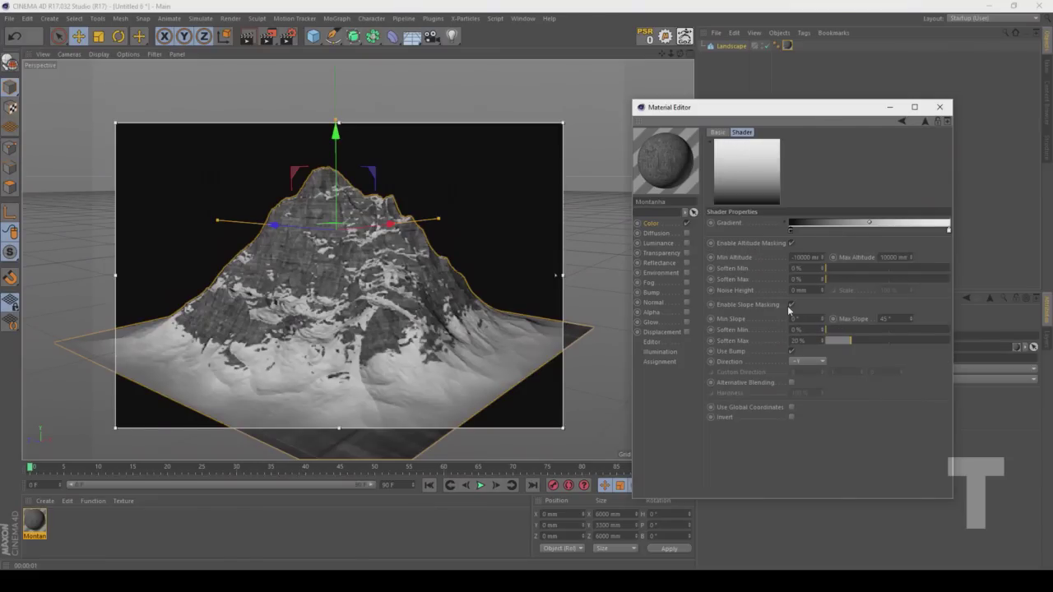
{"action": "left_click", "coordinate": [792, 303]}
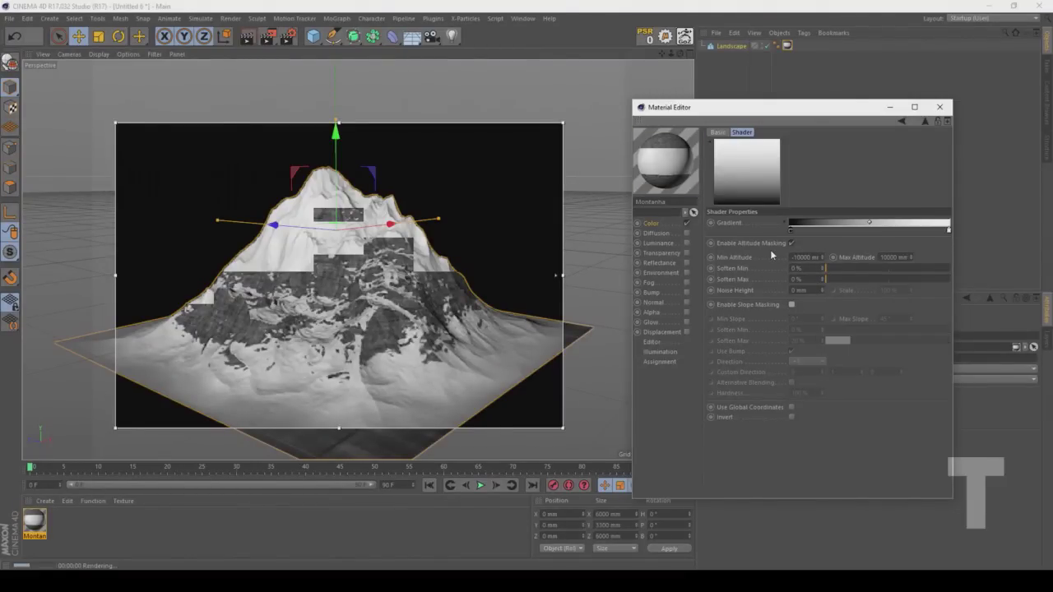
{"action": "left_click_drag", "start_coordinate": [811, 258], "coordinate": [732, 258]}
{"action": "type", "text": "-100"}
{"action": "key", "text": "Return"}
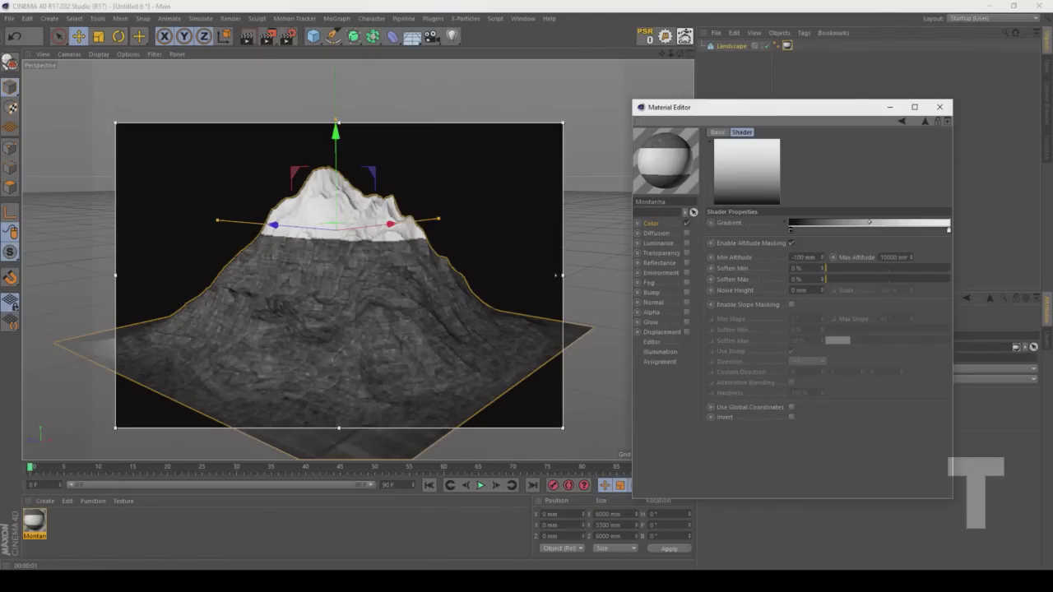
Step: Switch the Terrain Mask from altitude masking to slope masking and return to the material's Color channel
{"action": "left_click", "coordinate": [791, 243]}
{"action": "left_click", "coordinate": [792, 304]}
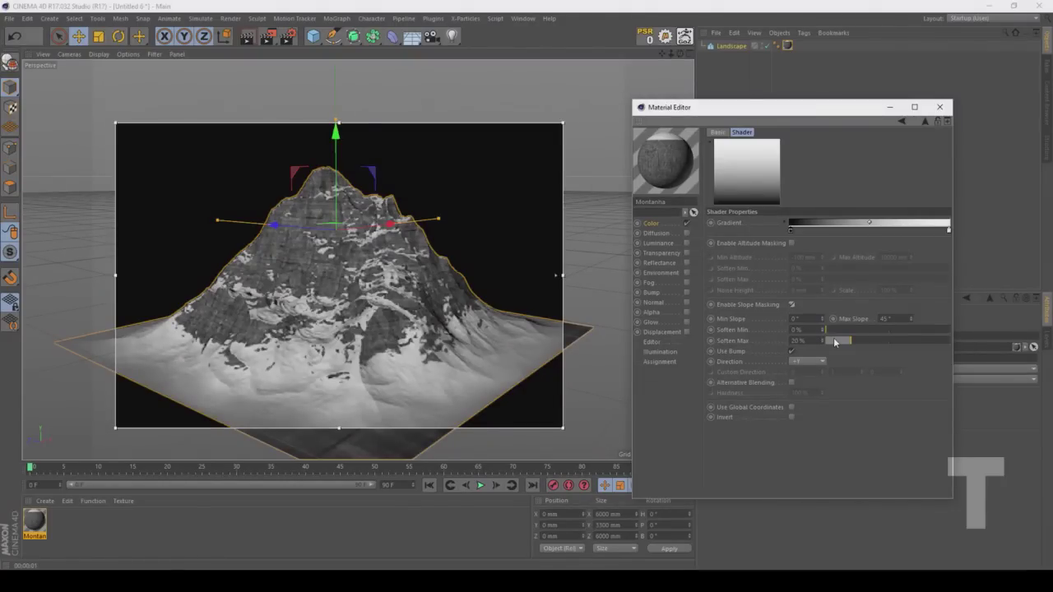
{"action": "left_click_drag", "start_coordinate": [892, 318], "coordinate": [882, 318]}
{"action": "left_click", "coordinate": [924, 121]}
{"action": "left_click", "coordinate": [925, 121]}
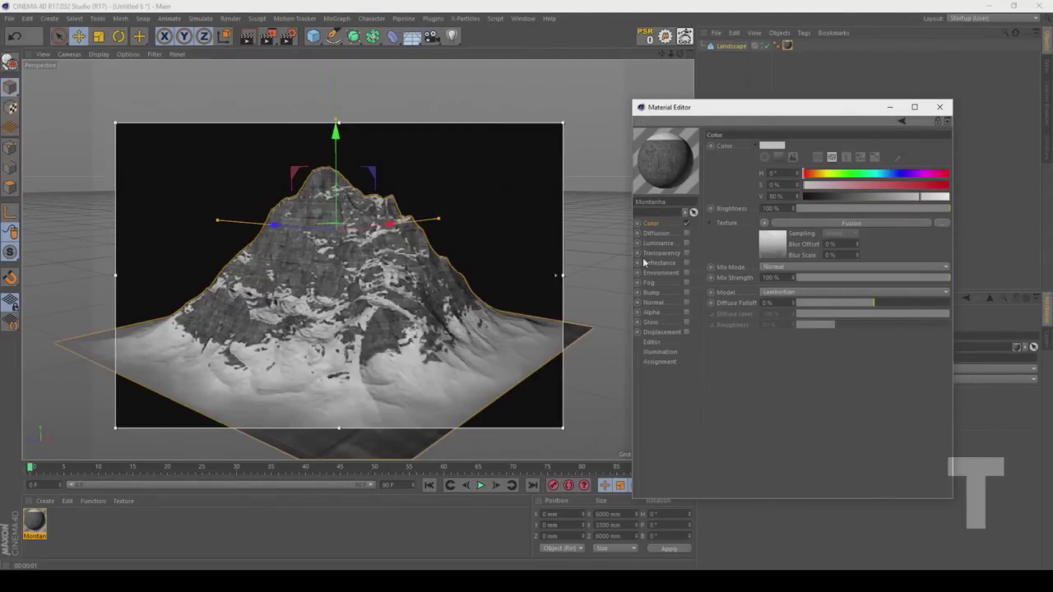
Step: Enable the Bump channel and copy the Layer shader from the Base Channel of the Color channel's Fusion shader
{"action": "left_click", "coordinate": [686, 292]}
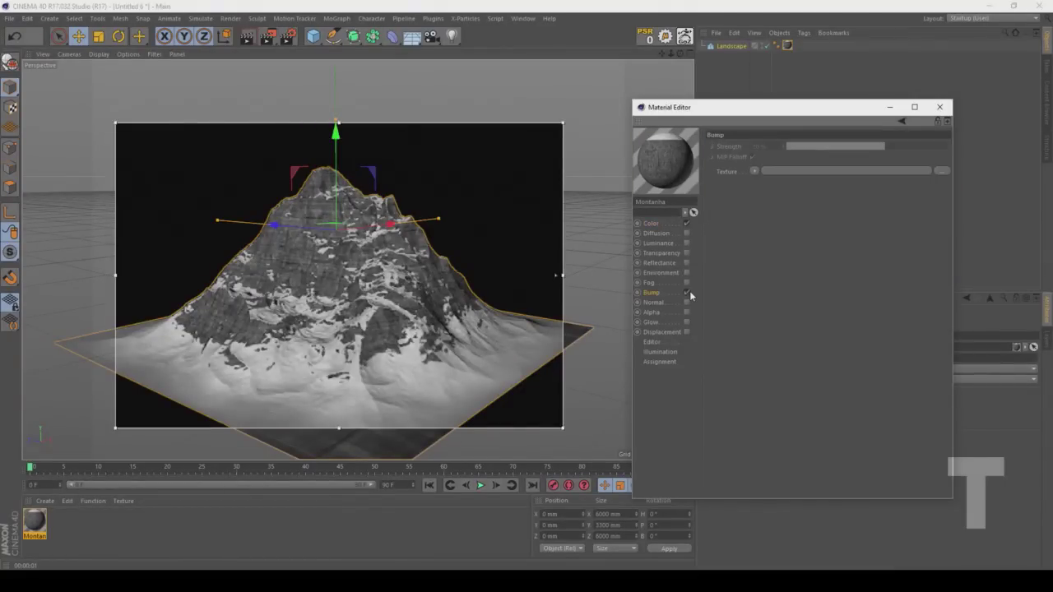
{"action": "left_click", "coordinate": [651, 224]}
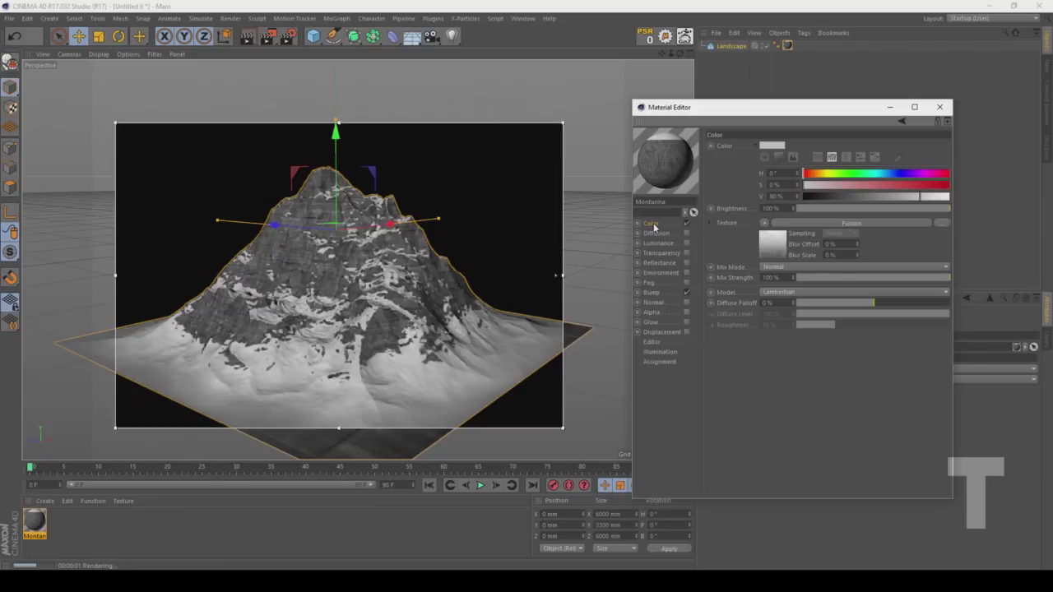
{"action": "left_click", "coordinate": [778, 241]}
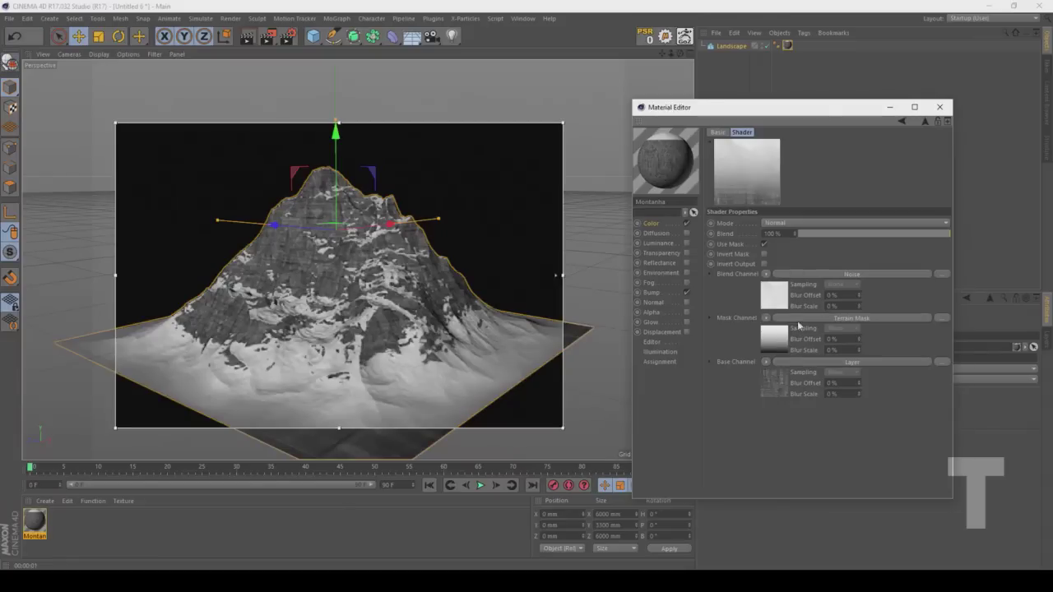
{"action": "left_click", "coordinate": [766, 362]}
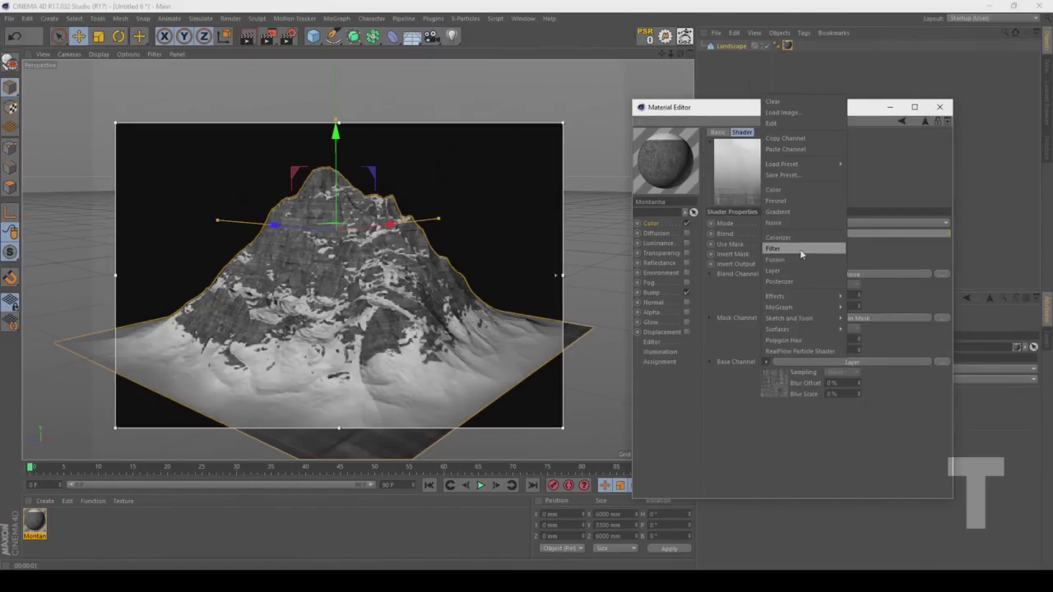
{"action": "left_click", "coordinate": [794, 145]}
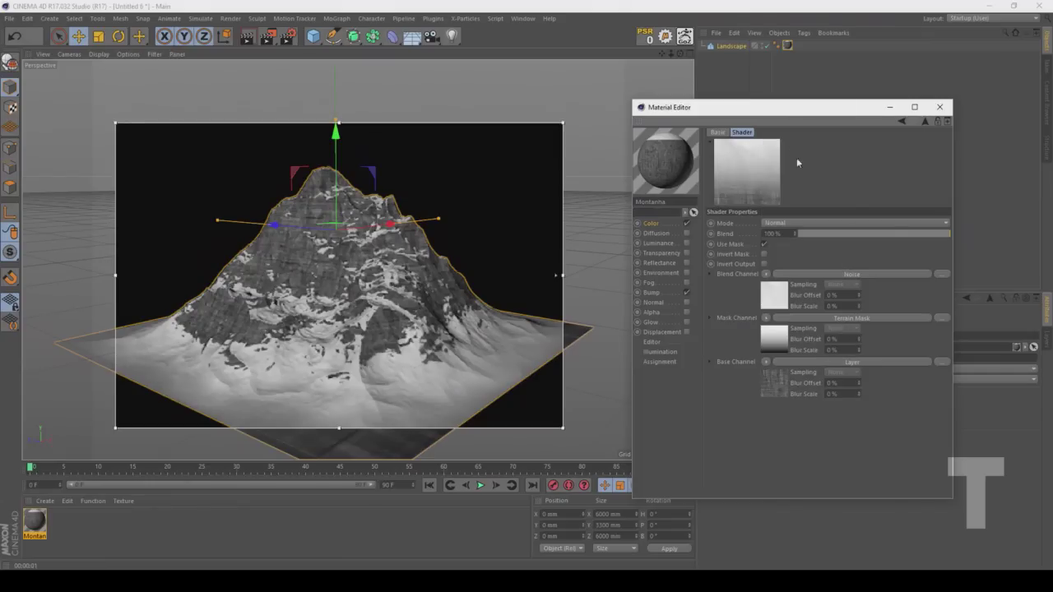
Step: Paste the copied Layer shader into the Bump channel's texture
{"action": "left_click", "coordinate": [654, 292]}
{"action": "left_click", "coordinate": [754, 171]}
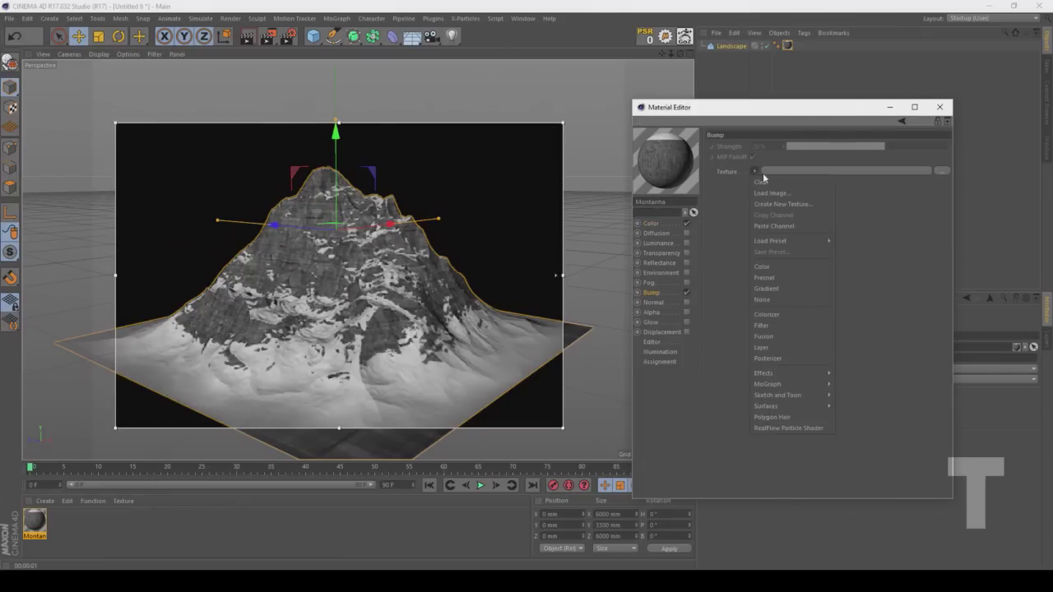
{"action": "left_click", "coordinate": [770, 224]}
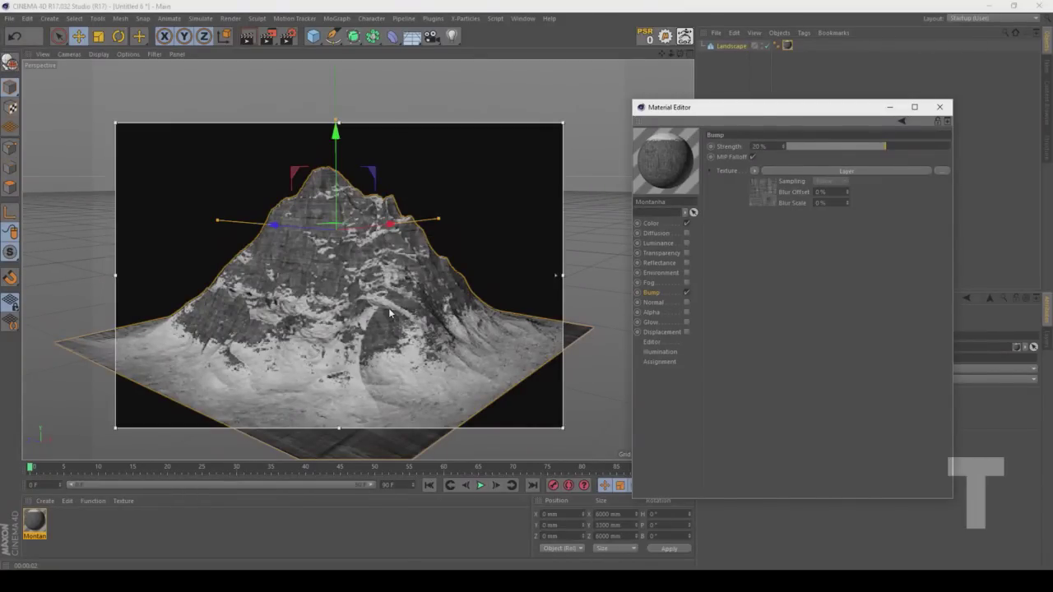
Step: Copy the Terrain Mask shader from the Mask Channel of the Color channel's Fusion shader
{"action": "left_click", "coordinate": [656, 224]}
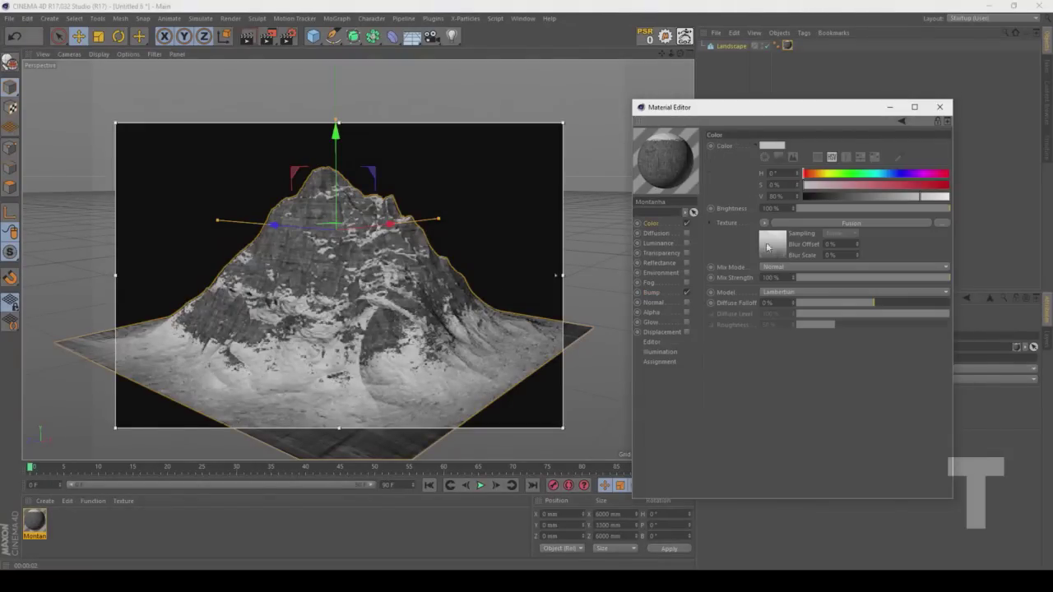
{"action": "left_click", "coordinate": [839, 233]}
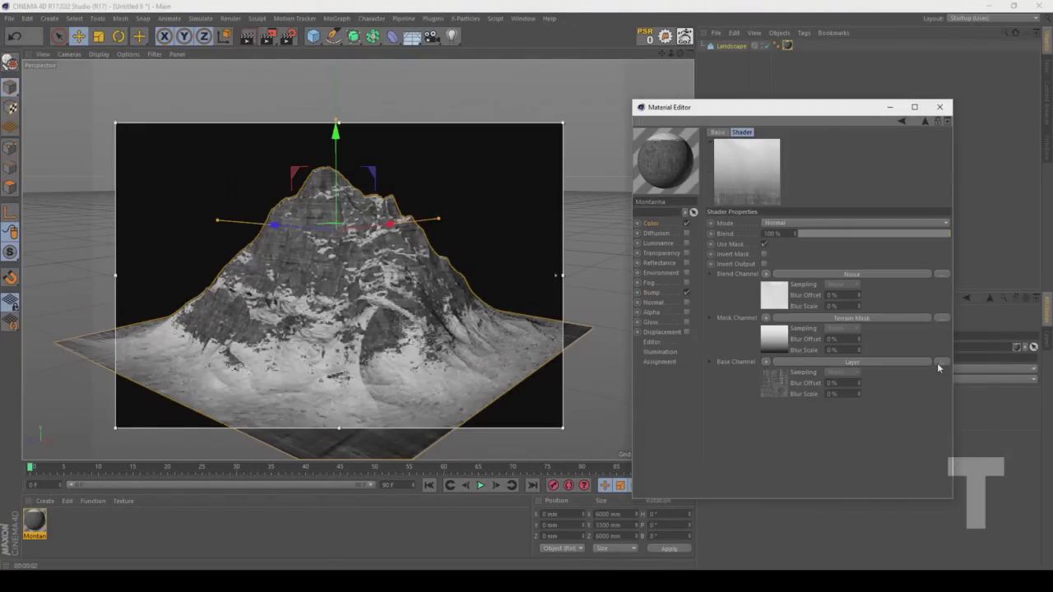
{"action": "left_click", "coordinate": [765, 318]}
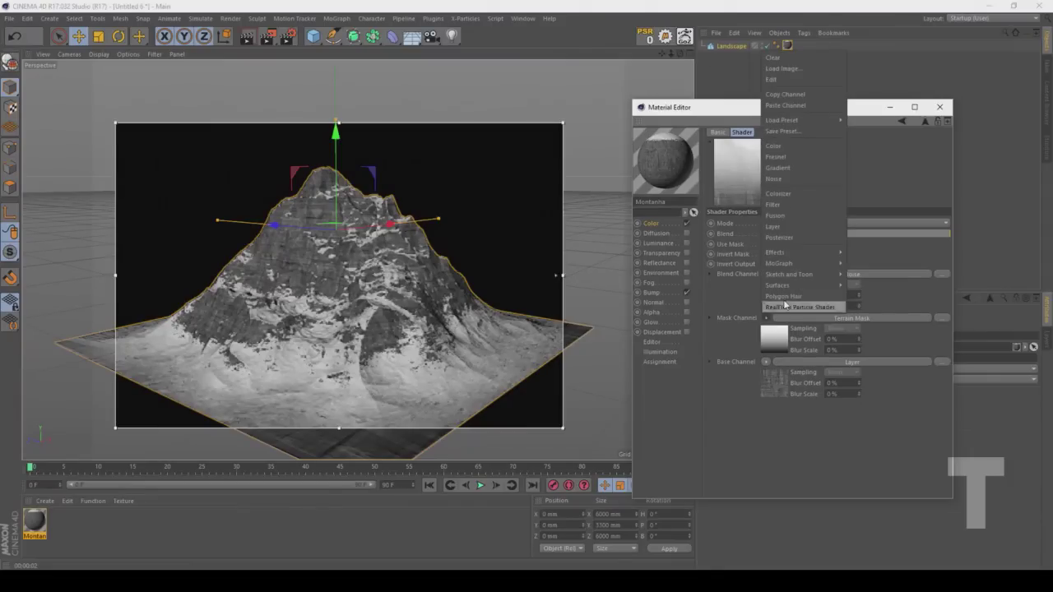
{"action": "left_click", "coordinate": [783, 97]}
Step: Add a Color layer to the Bump channel's Layer shader, replacing it with the copied Terrain Mask, and place it below the noise layers
{"action": "left_click", "coordinate": [654, 292]}
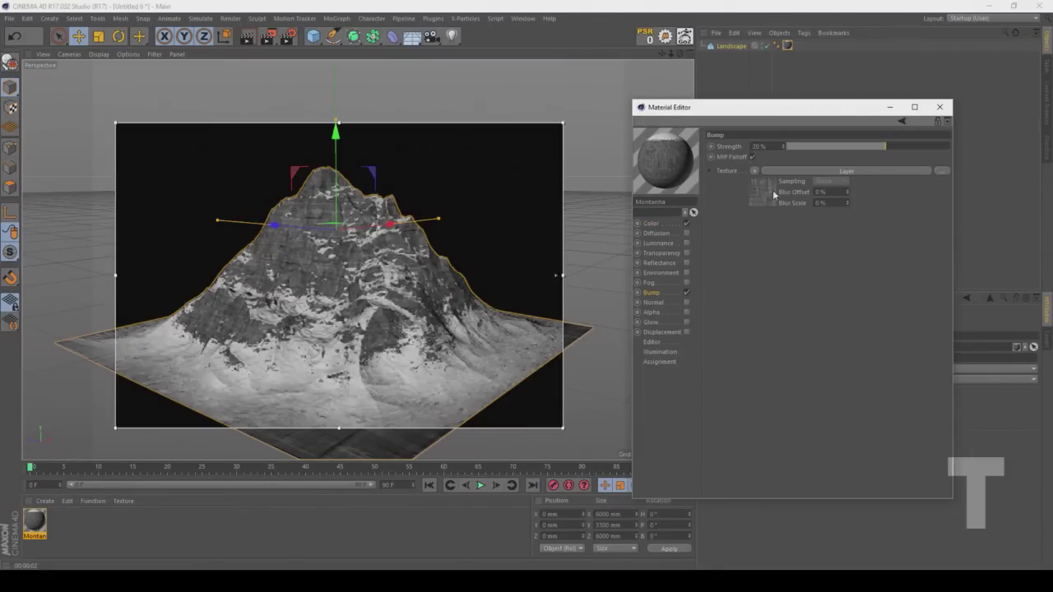
{"action": "left_click", "coordinate": [779, 175]}
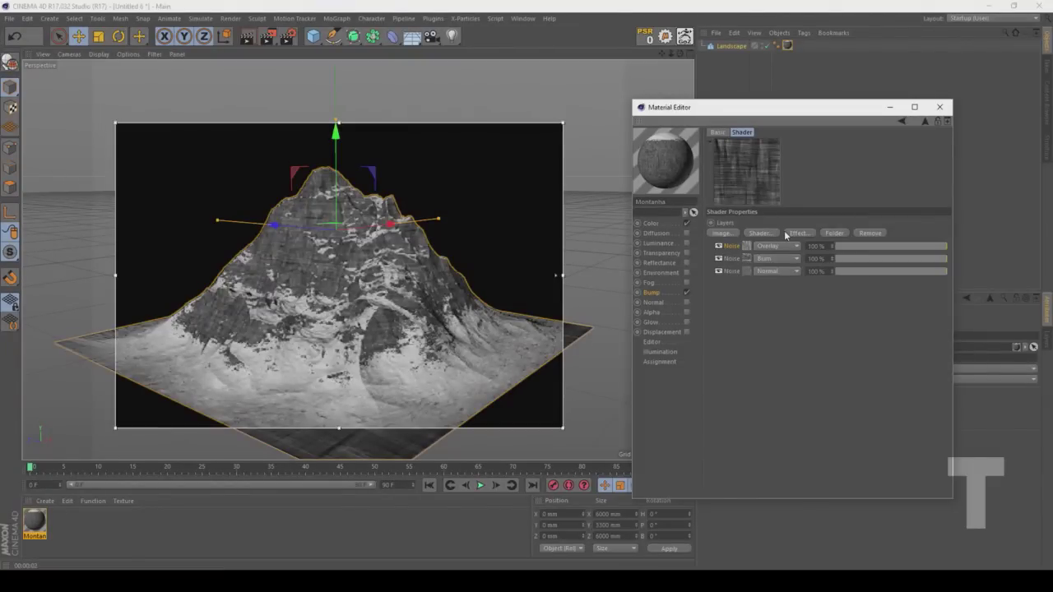
{"action": "left_click", "coordinate": [770, 235]}
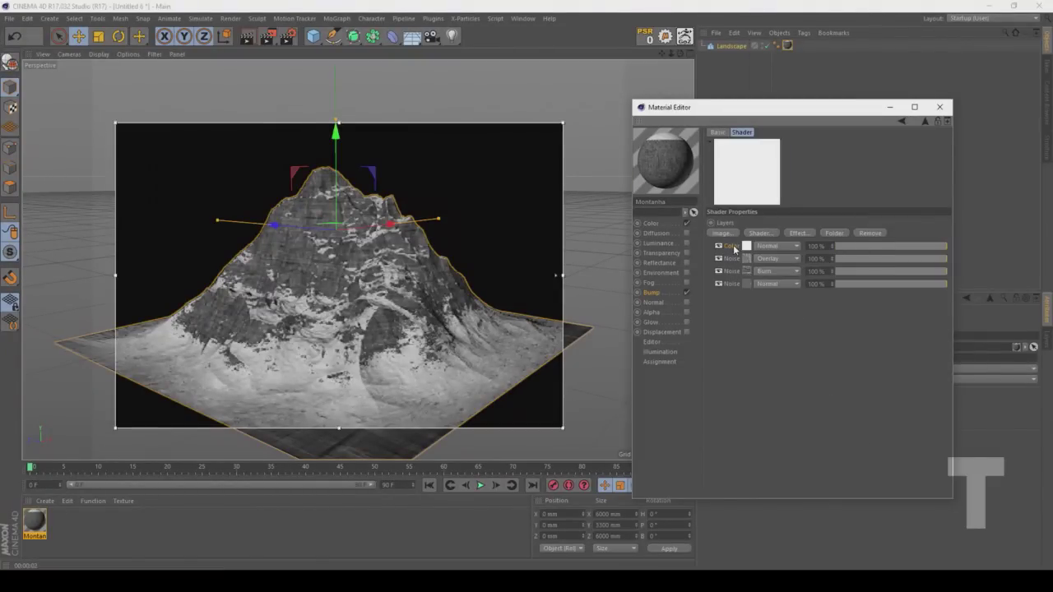
{"action": "right_click", "coordinate": [734, 246]}
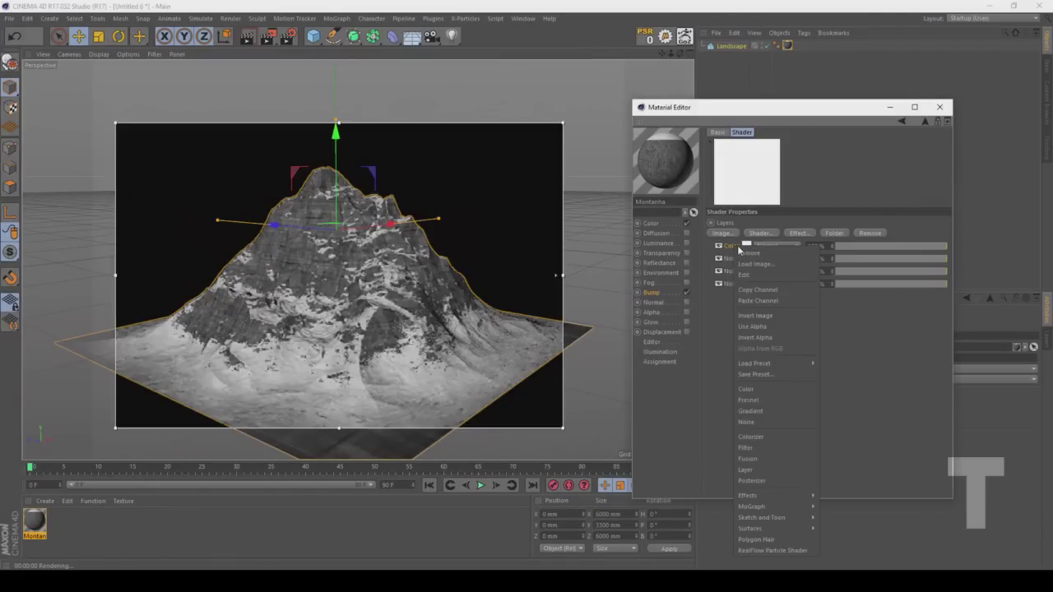
{"action": "left_click", "coordinate": [730, 247]}
{"action": "right_click", "coordinate": [732, 248]}
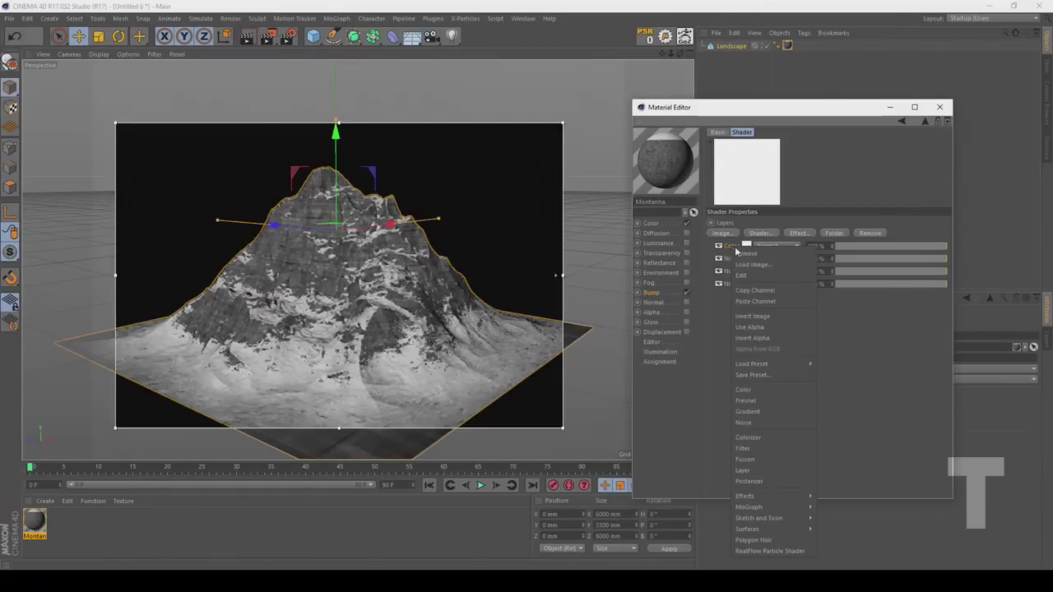
{"action": "left_click", "coordinate": [763, 300]}
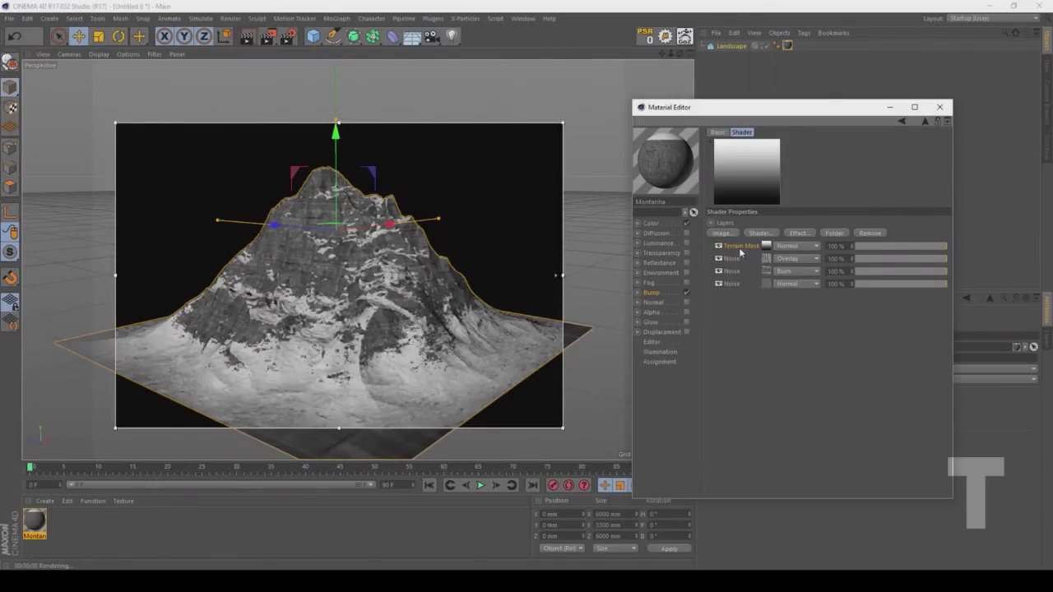
{"action": "left_click_drag", "start_coordinate": [739, 249], "coordinate": [735, 286]}
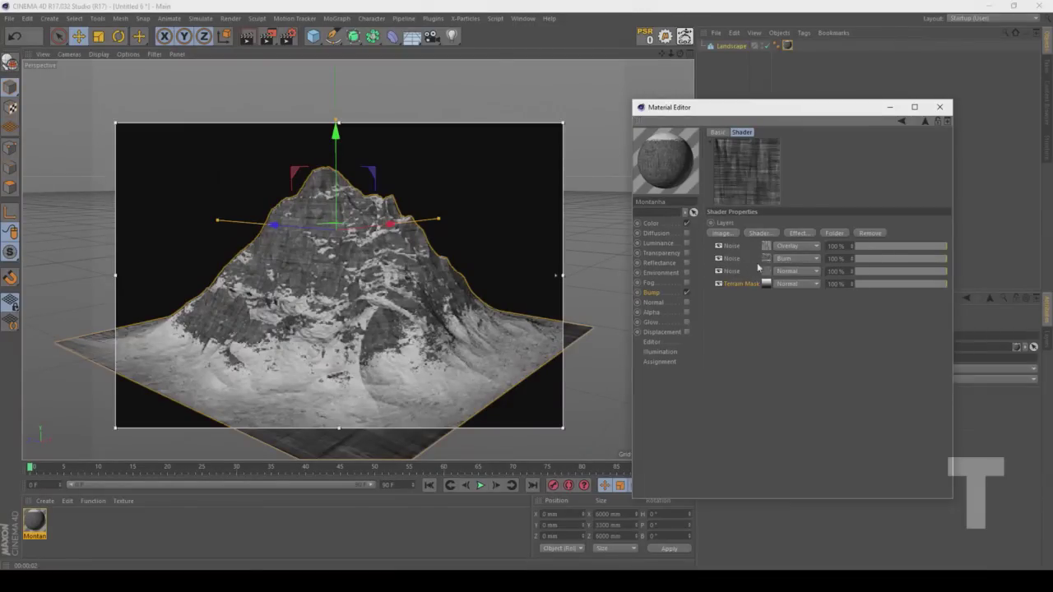
Step: Group the three noise layers of the Bump's Layer shader in a folder and set the folder's blend mode to Add
{"action": "left_click", "coordinate": [835, 235]}
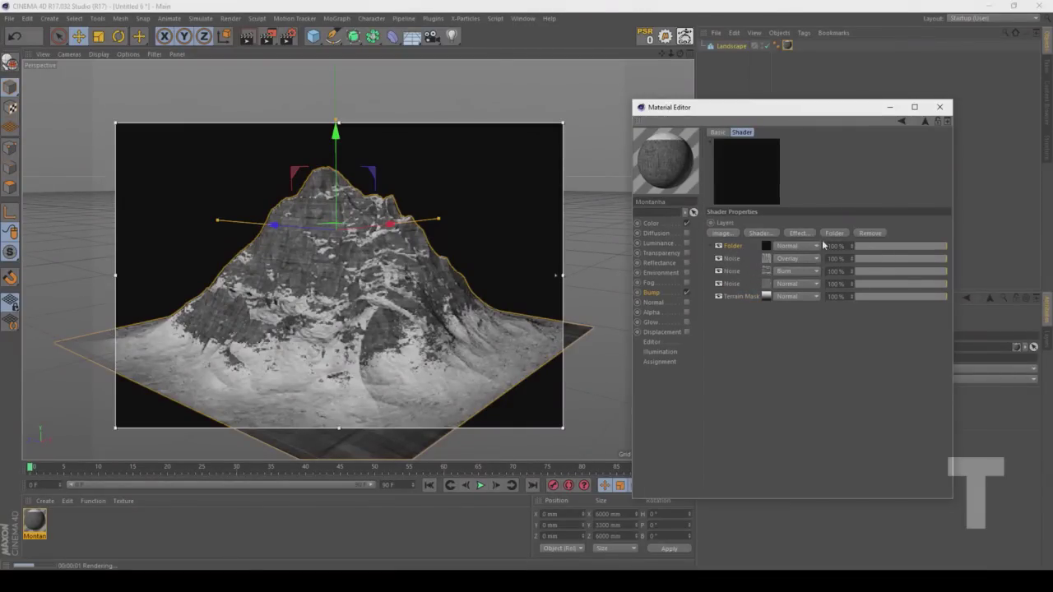
{"action": "left_click", "coordinate": [731, 260]}
{"action": "mouse_move", "coordinate": [731, 261]}
{"action": "left_mouse_down"}
{"action": "mouse_move", "coordinate": [732, 242]}
{"action": "mouse_move", "coordinate": [737, 278]}
{"action": "left_mouse_up"}
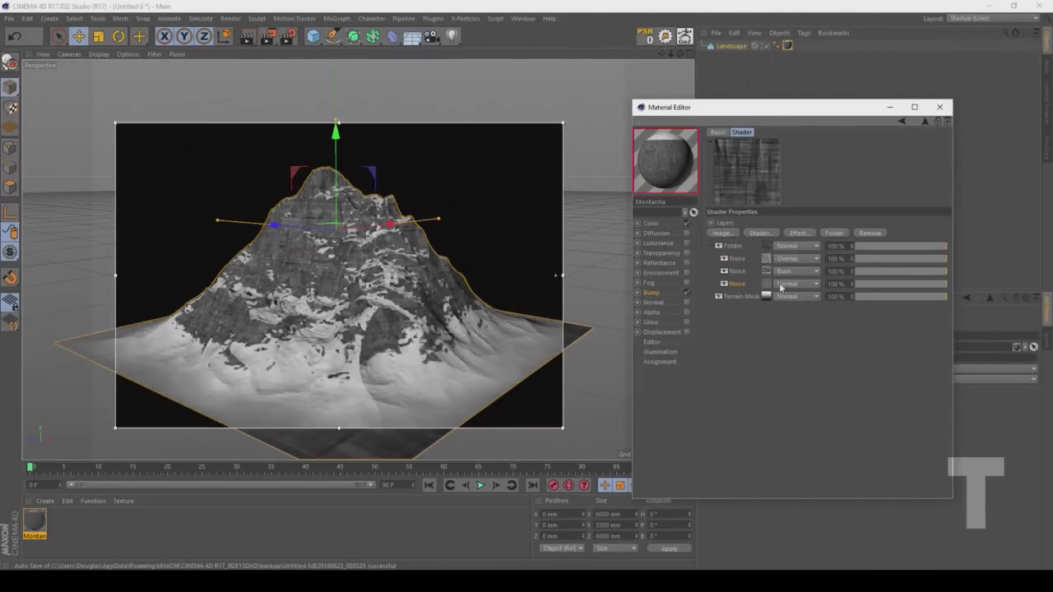
{"action": "left_click", "coordinate": [793, 246]}
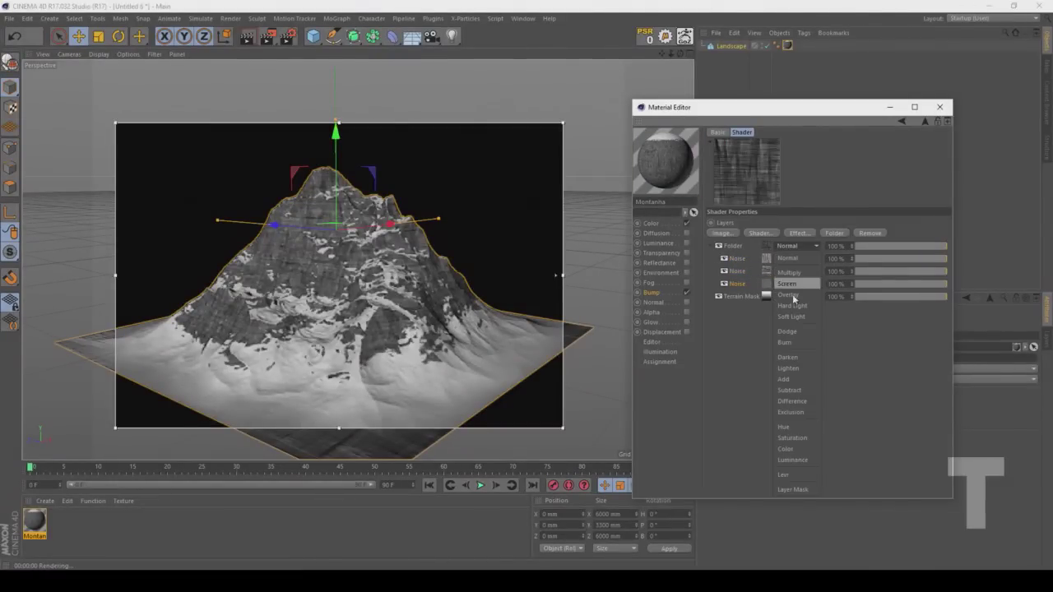
{"action": "left_click", "coordinate": [802, 379]}
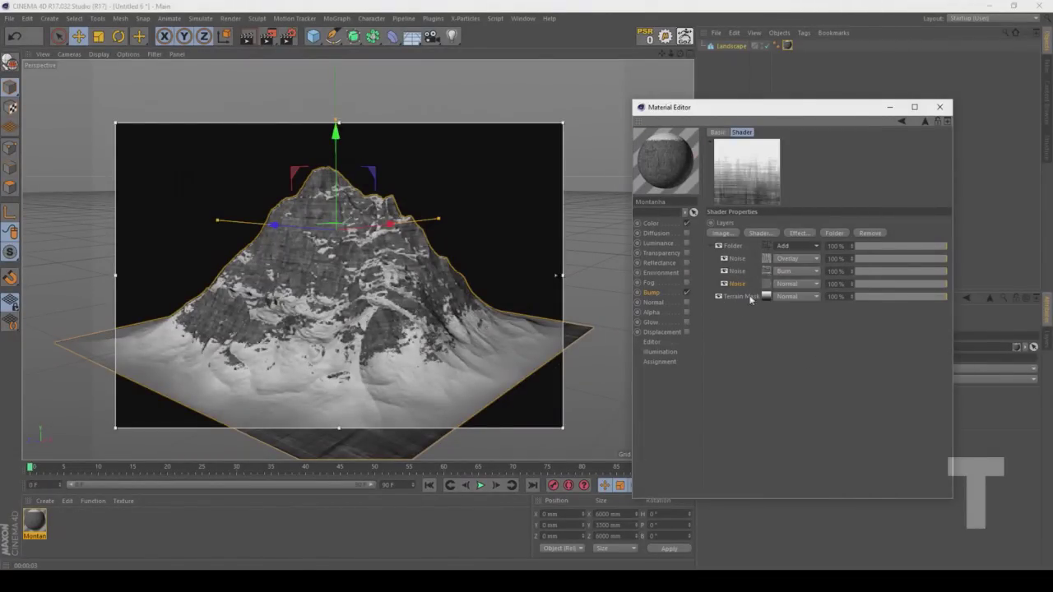
{"action": "left_click", "coordinate": [712, 246]}
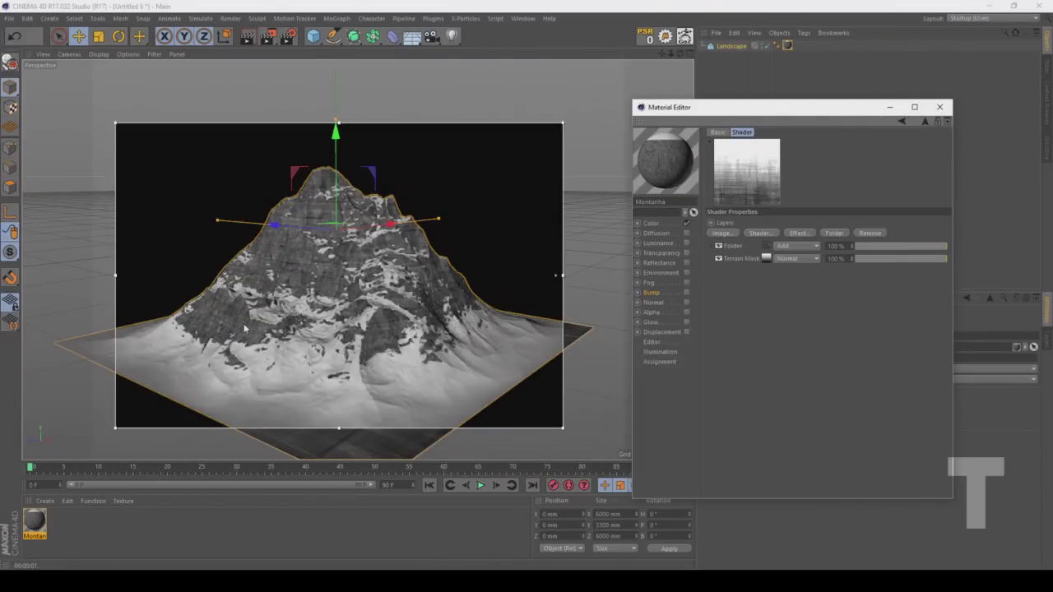
Step: Turn the Bump channel on and raise its strength to 66%
{"action": "left_click", "coordinate": [687, 292]}
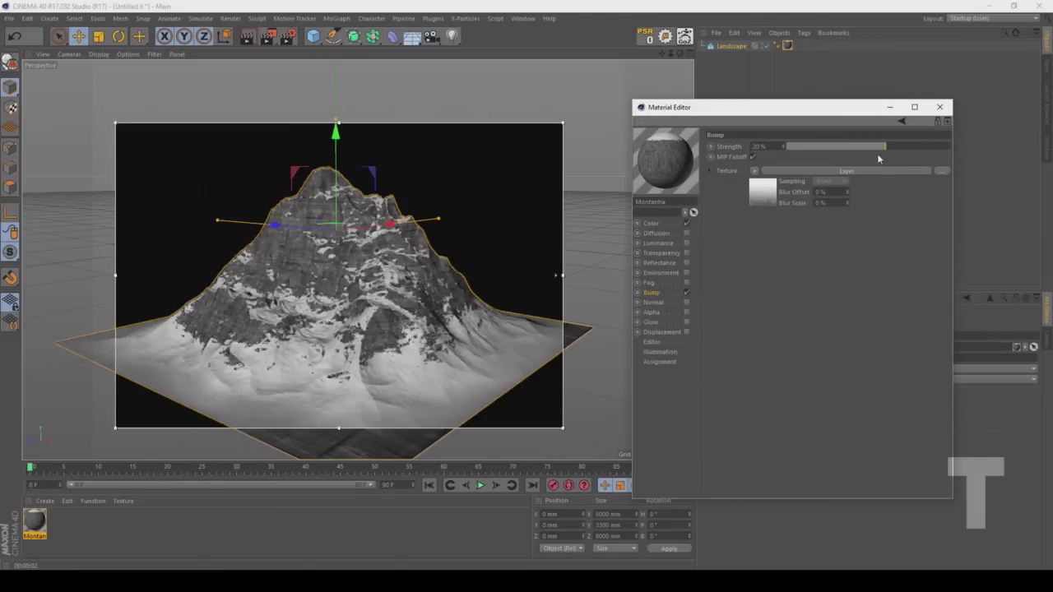
{"action": "left_click_drag", "start_coordinate": [909, 146], "coordinate": [922, 145]}
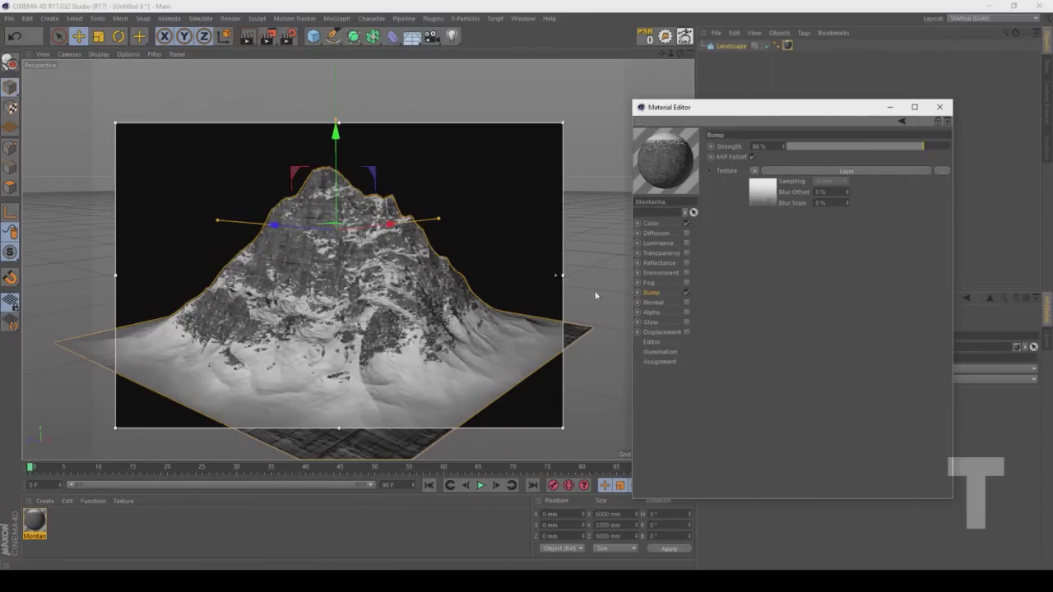
Step: Lower the Bump strength to 40% and delete the bottom noise layer inside the Layer shader's folder
{"action": "left_click", "coordinate": [899, 148]}
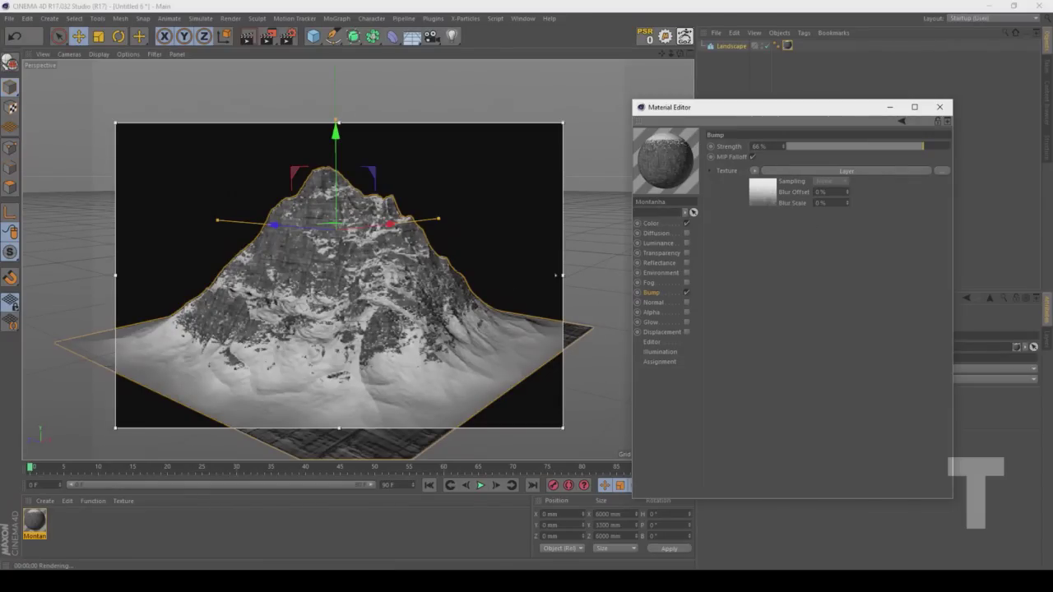
{"action": "left_click", "coordinate": [903, 146]}
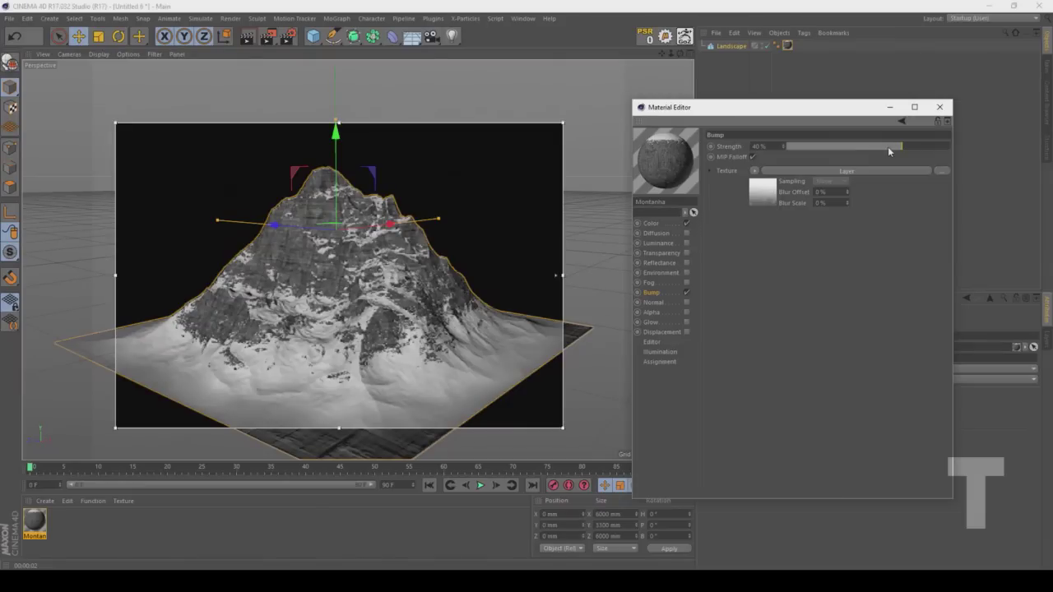
{"action": "left_click", "coordinate": [772, 198]}
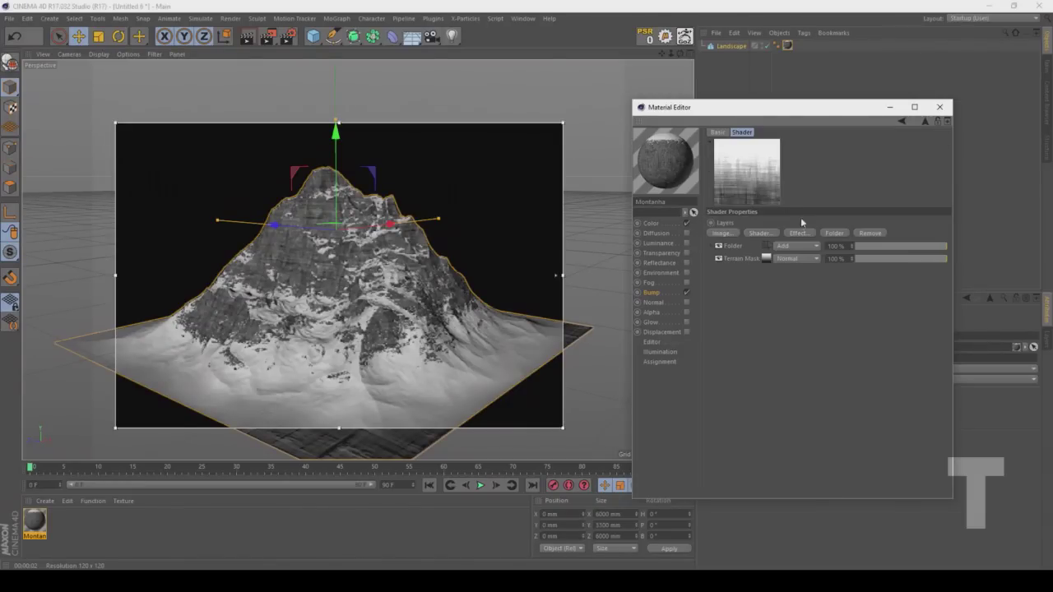
{"action": "left_click", "coordinate": [719, 245]}
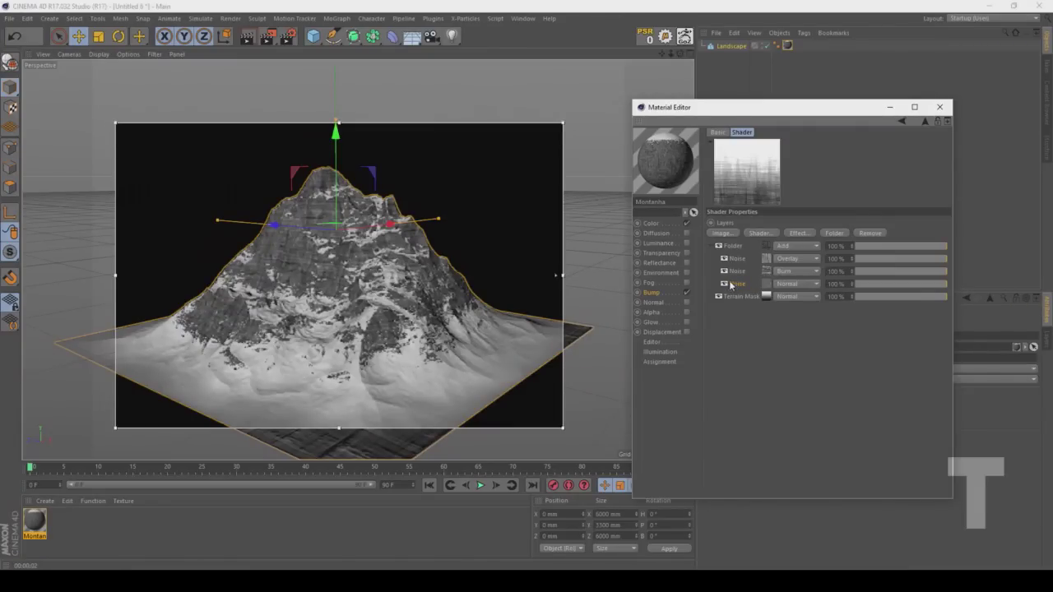
{"action": "key", "text": "Delete"}
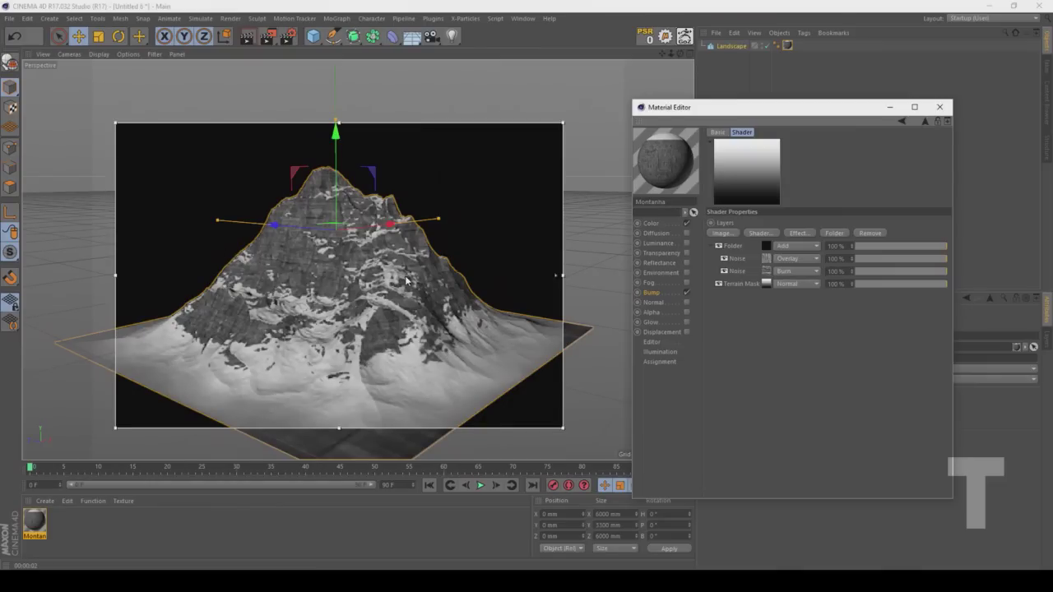
Step: Change the Burn noise layer's blend mode to Normal and delete the Overlay noise layer above it
{"action": "left_click", "coordinate": [794, 272]}
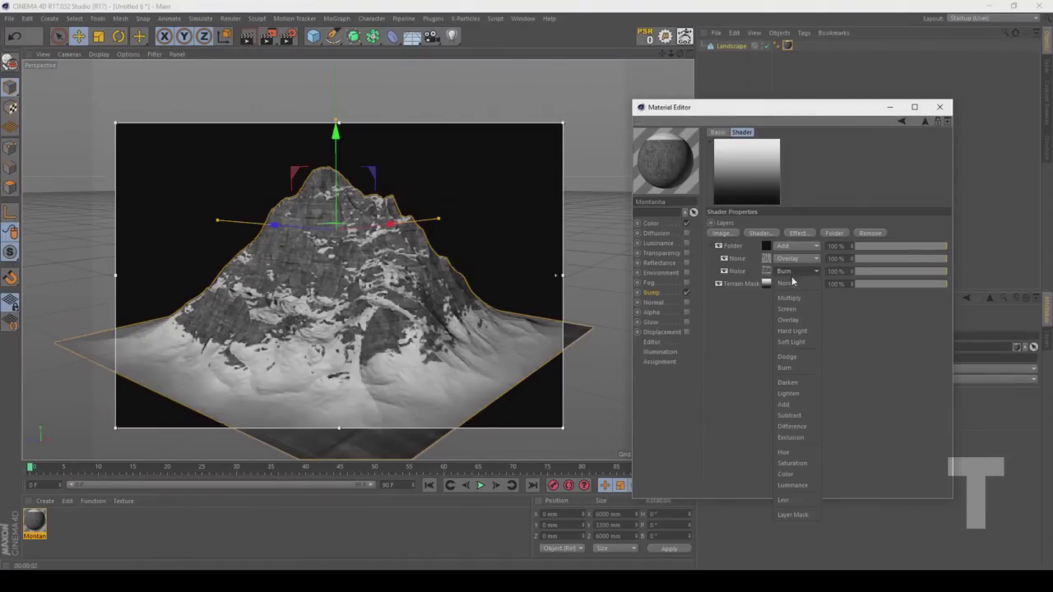
{"action": "left_click", "coordinate": [791, 283]}
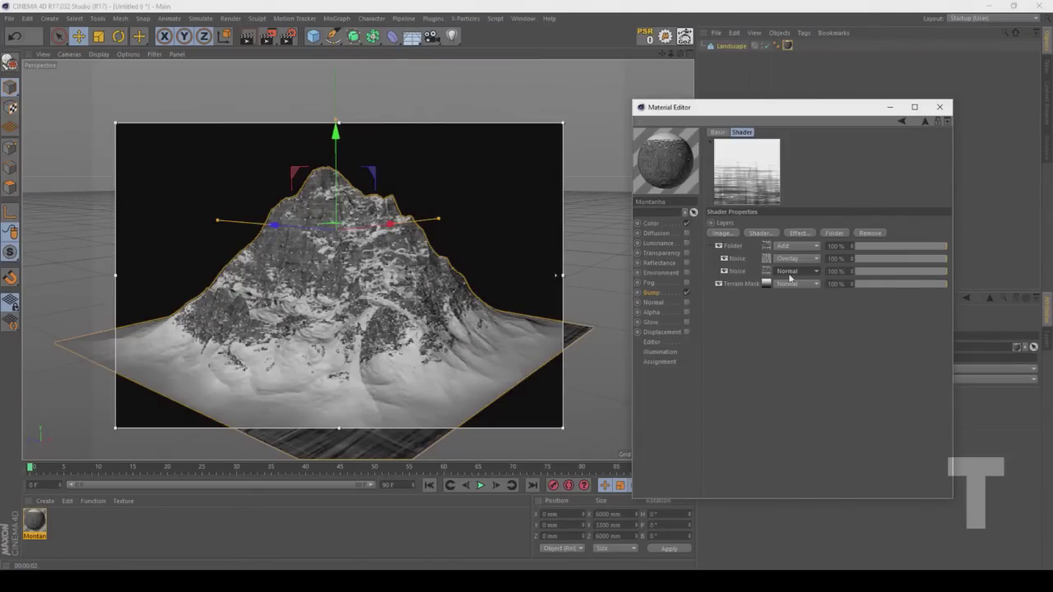
{"action": "left_click", "coordinate": [743, 261]}
{"action": "key", "text": "Delete"}
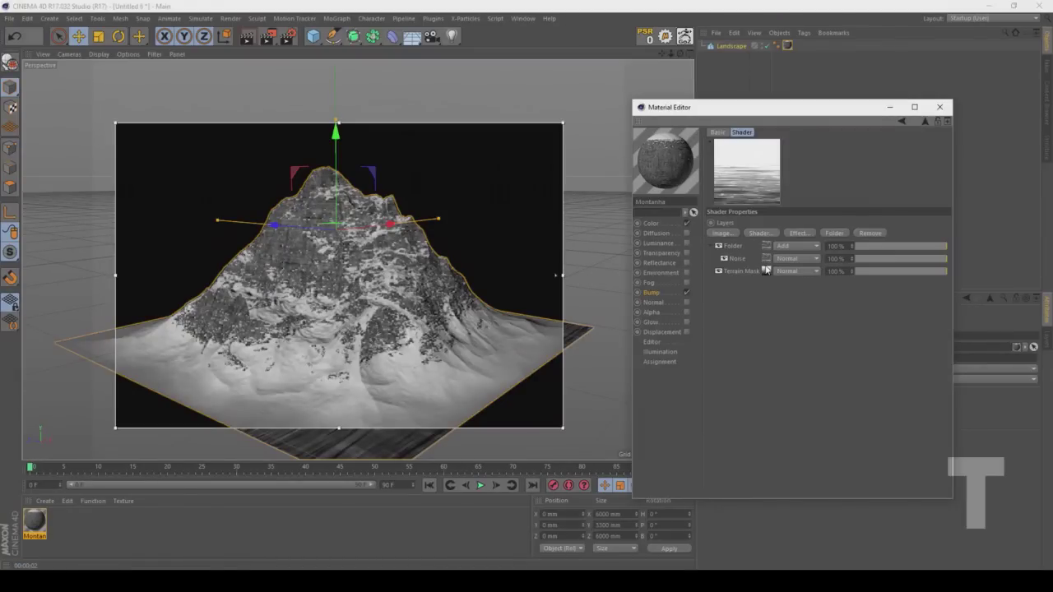
Step: Replace the Bump folder with its remaining noise layer and set that noise's blend mode to Add
{"action": "left_click_drag", "start_coordinate": [742, 262], "coordinate": [740, 241]}
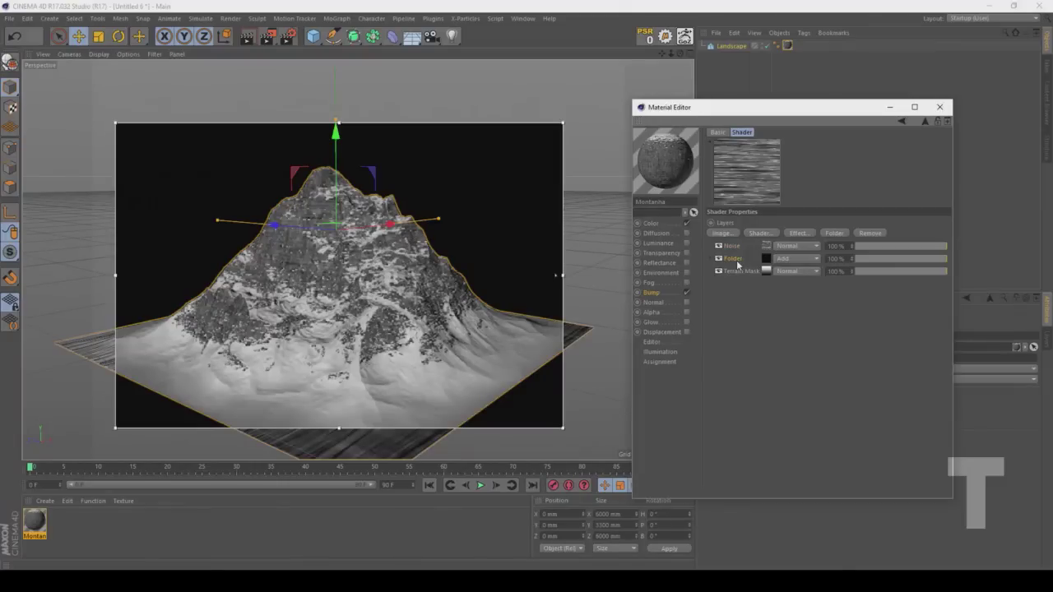
{"action": "left_click", "coordinate": [739, 260]}
{"action": "key", "text": "Delete"}
{"action": "left_click", "coordinate": [794, 245]}
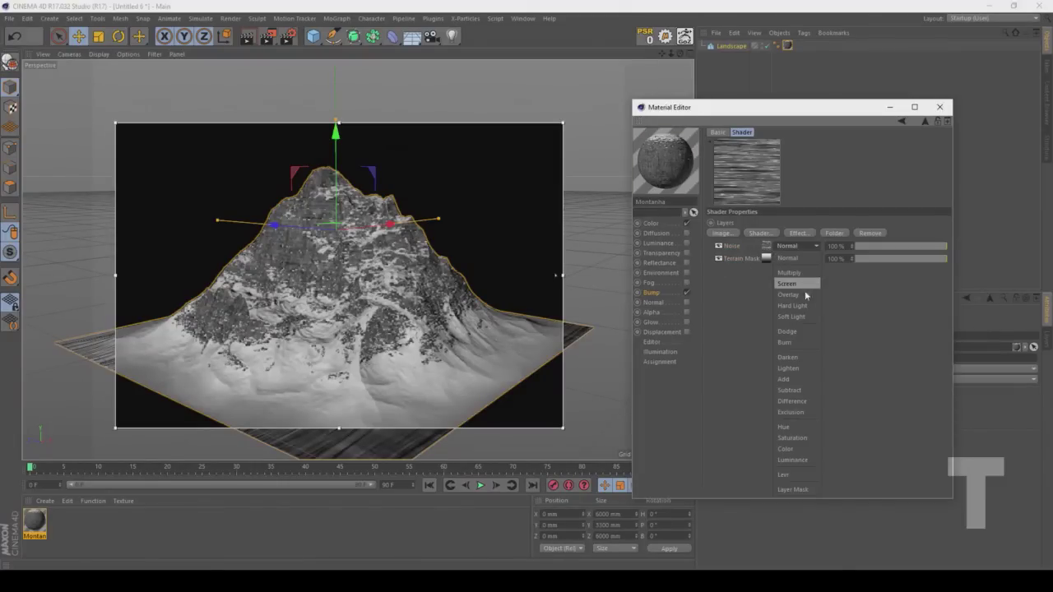
{"action": "left_click", "coordinate": [790, 378]}
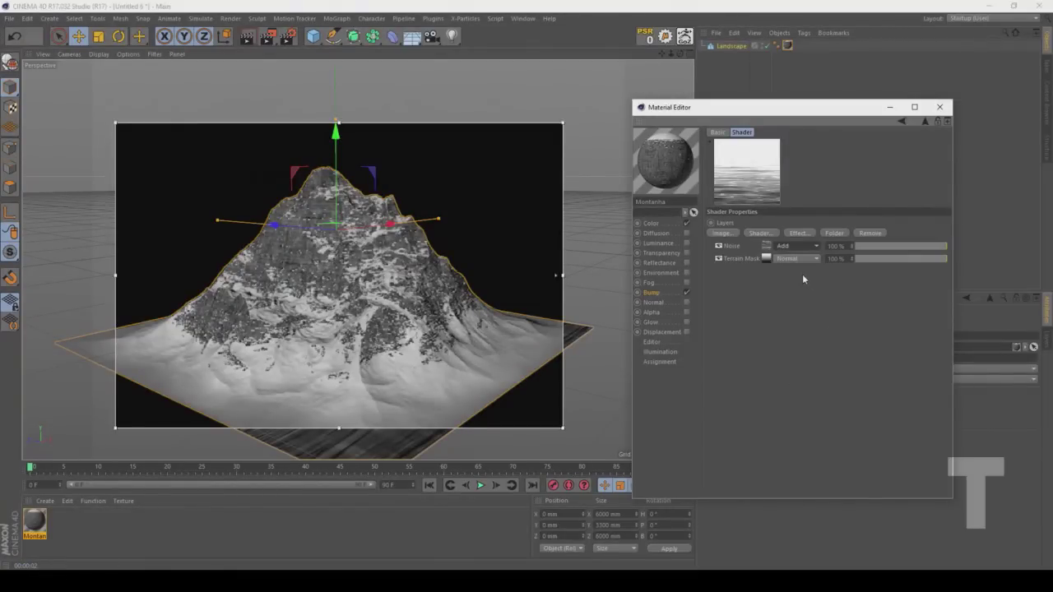
Step: Set the bump noise's Global Scale to 300% and its first Relative Scale value to 500%
{"action": "left_click", "coordinate": [767, 246]}
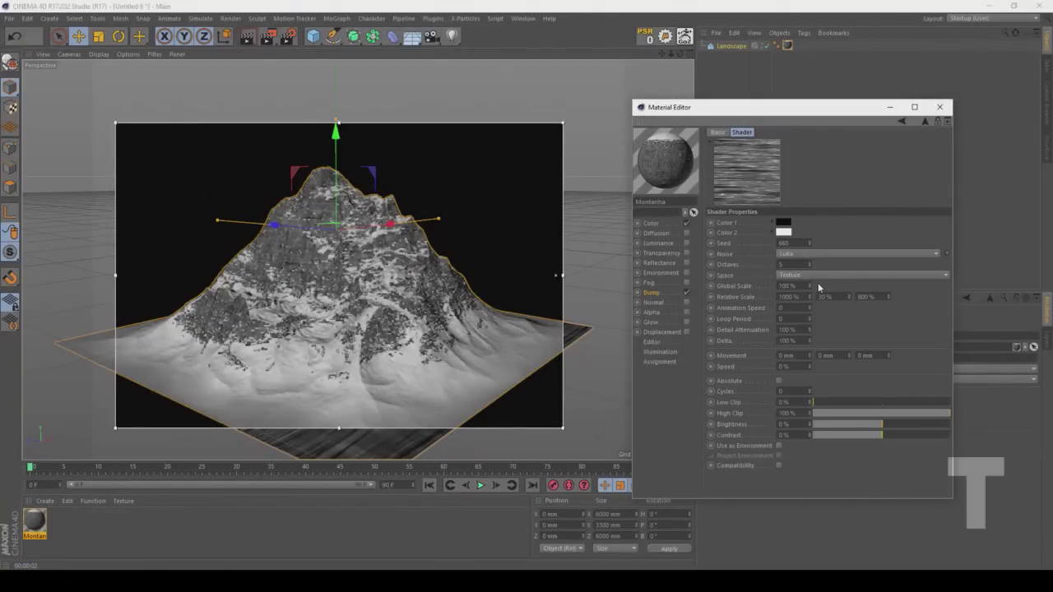
{"action": "left_click_drag", "start_coordinate": [798, 286], "coordinate": [757, 282]}
{"action": "type", "text": "300"}
{"action": "key", "text": "Return"}
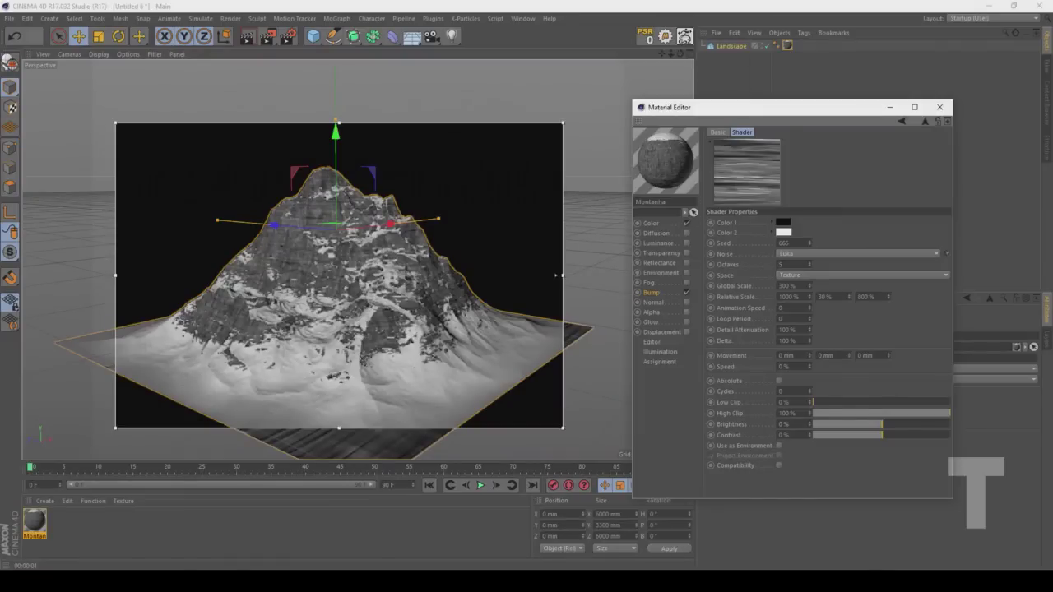
{"action": "double_click", "coordinate": [788, 296]}
{"action": "type", "text": "500"}
{"action": "key", "text": "Return"}
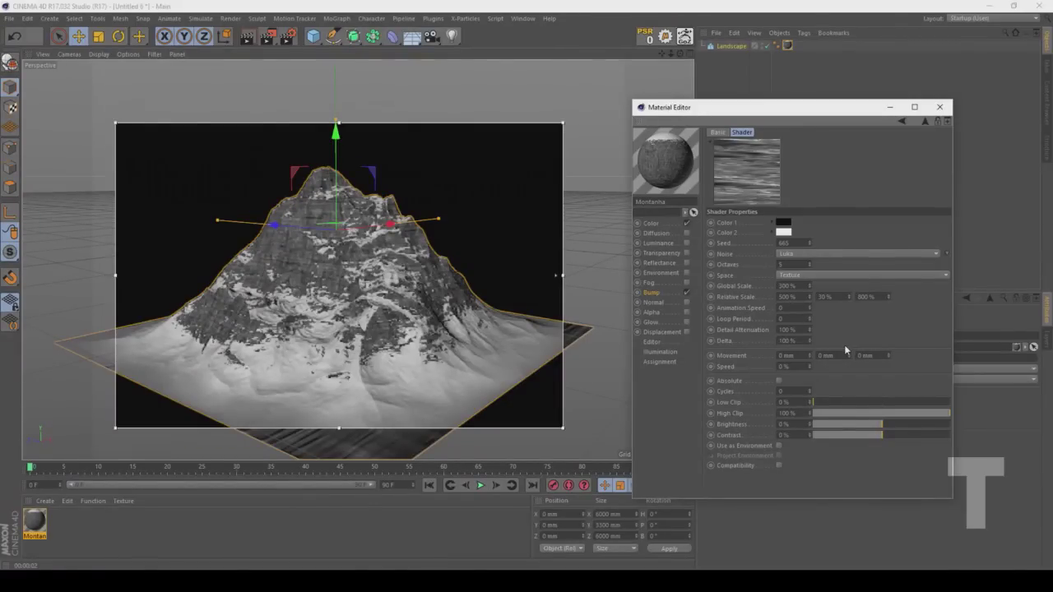
Step: Raise the Bump strength to 100% and turn off the Interactive Render Region
{"action": "left_click", "coordinate": [652, 294]}
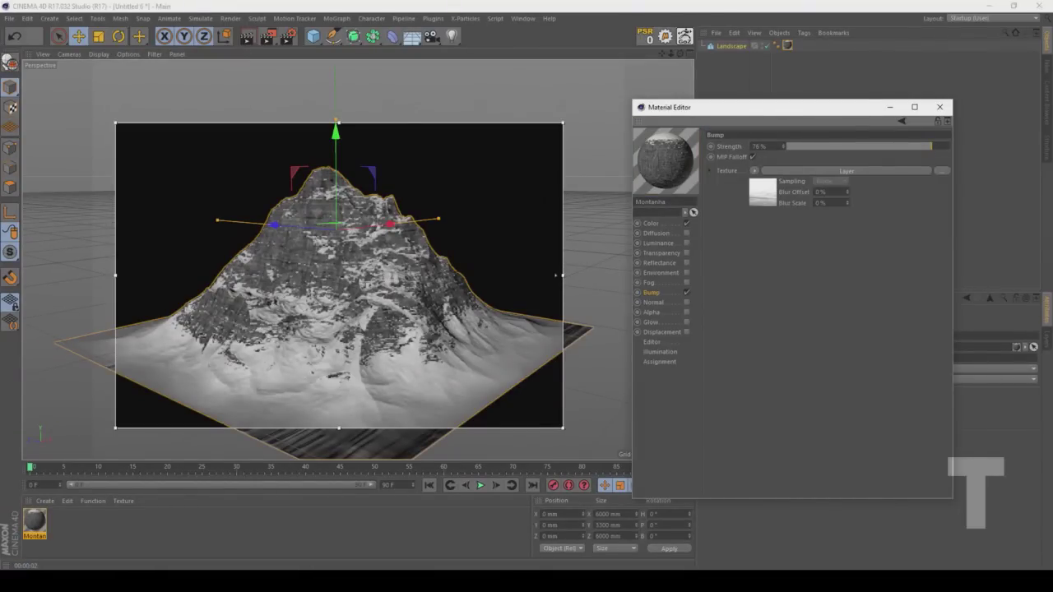
{"action": "left_click_drag", "start_coordinate": [920, 148], "coordinate": [965, 148]}
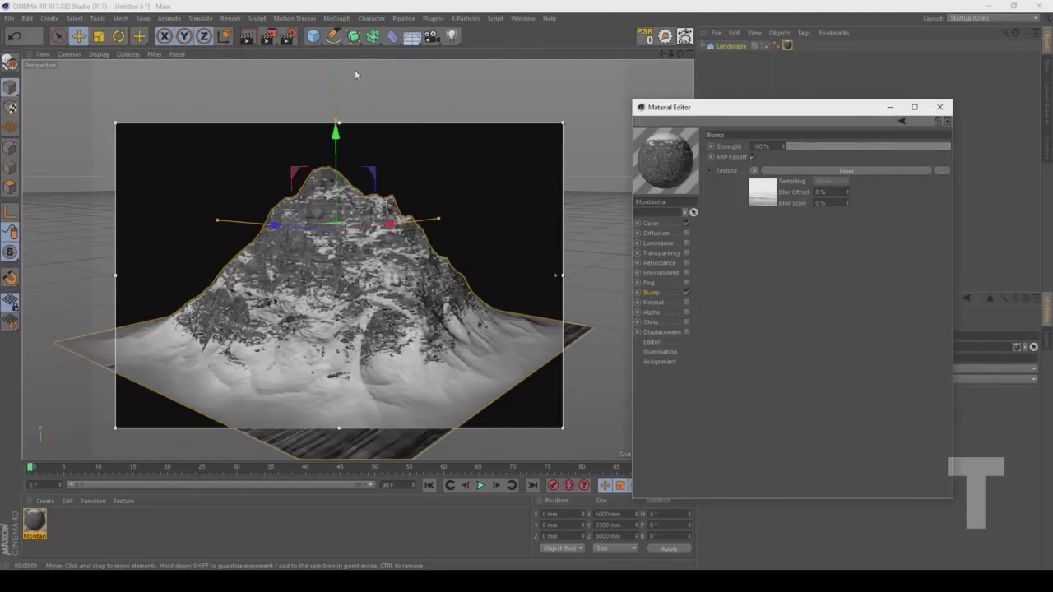
{"action": "left_click", "coordinate": [294, 78]}
{"action": "left_click", "coordinate": [287, 35]}
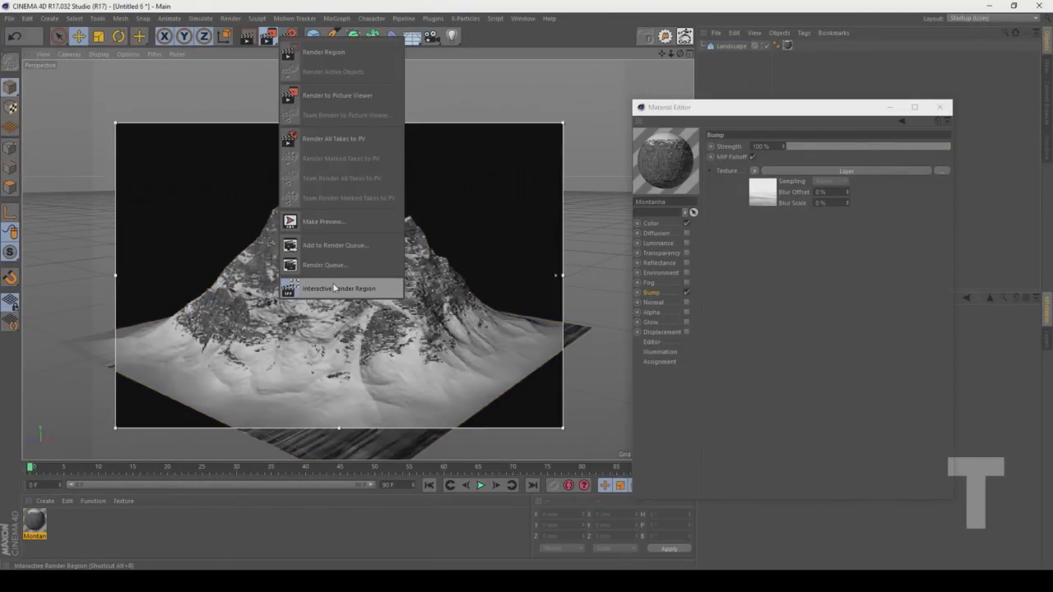
{"action": "left_click", "coordinate": [371, 289]}
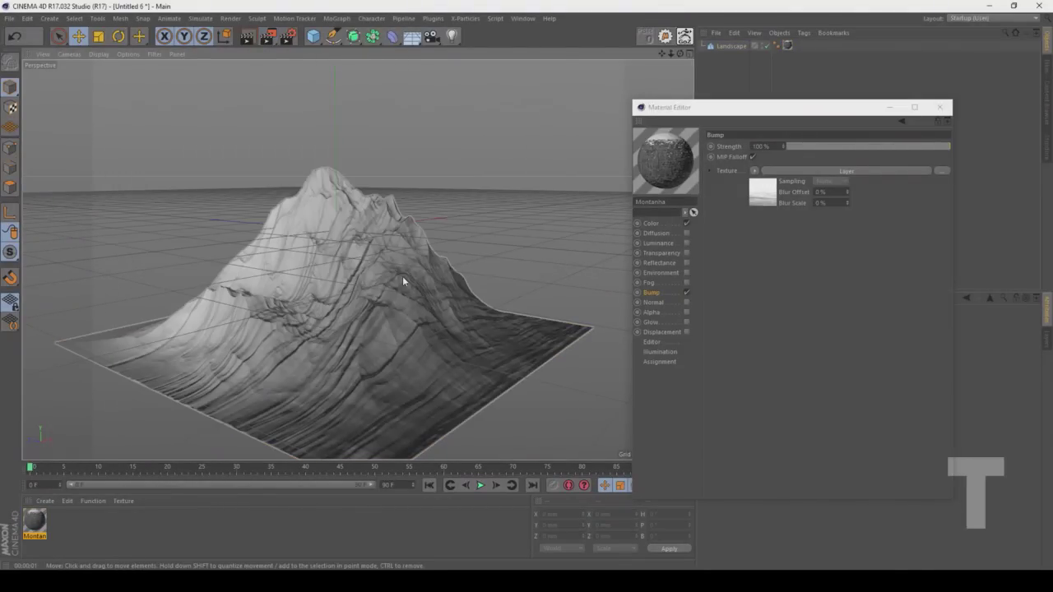
Step: Add a Physical Sky to the scene and enable its Clouds, closing the material settings
{"action": "left_click_drag", "start_coordinate": [379, 178], "coordinate": [379, 153], "text": "alt"}
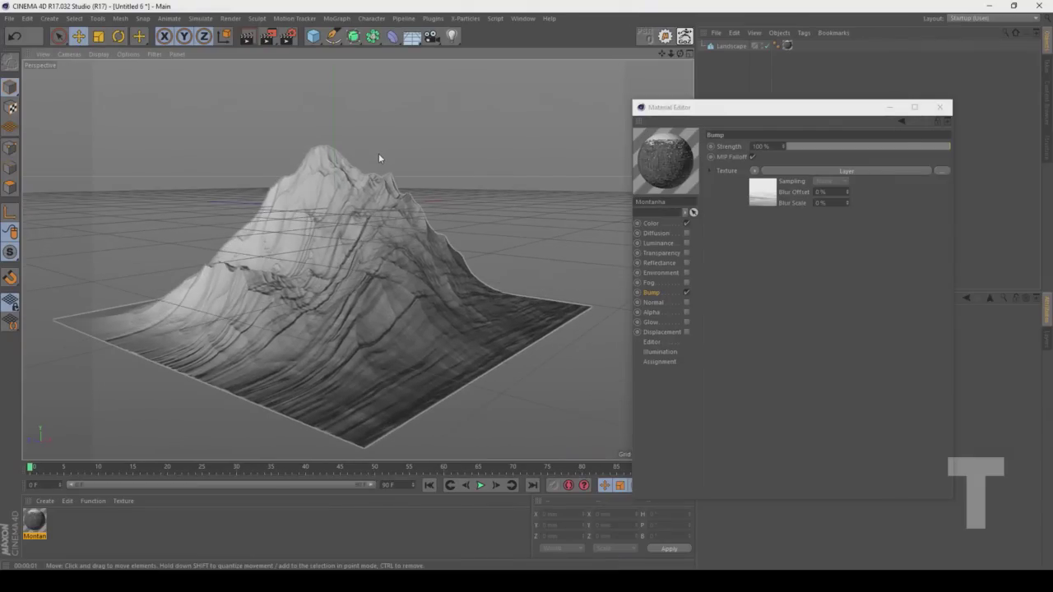
{"action": "left_click", "coordinate": [412, 36]}
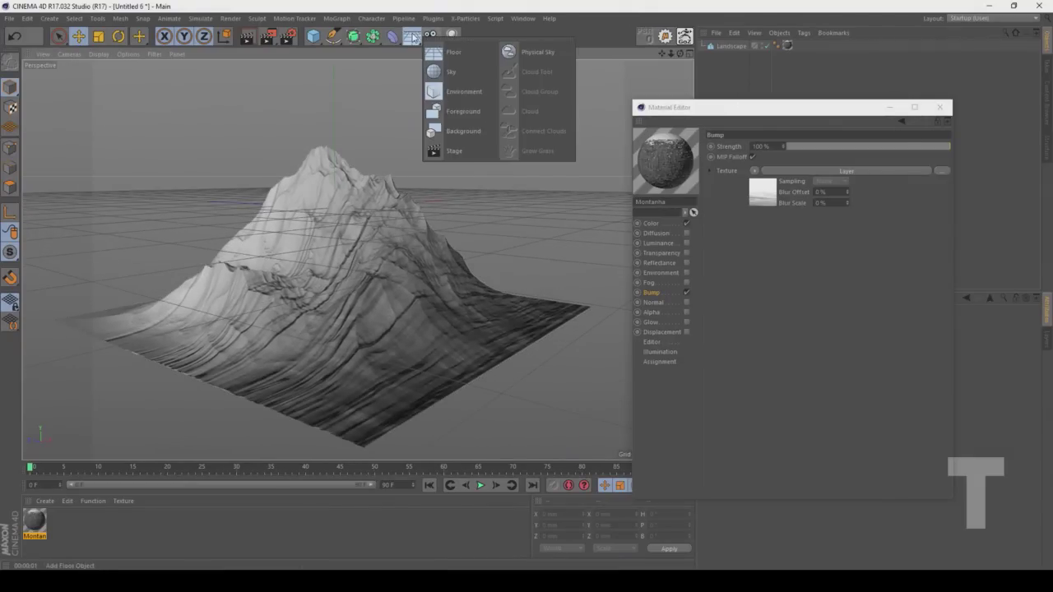
{"action": "left_click", "coordinate": [517, 53]}
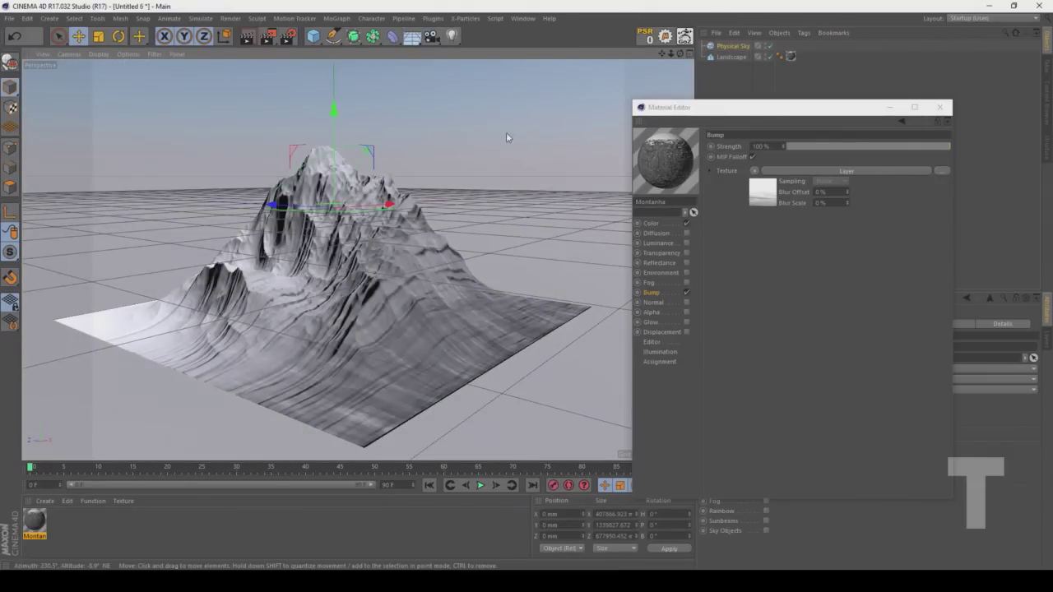
{"action": "left_click", "coordinate": [938, 109]}
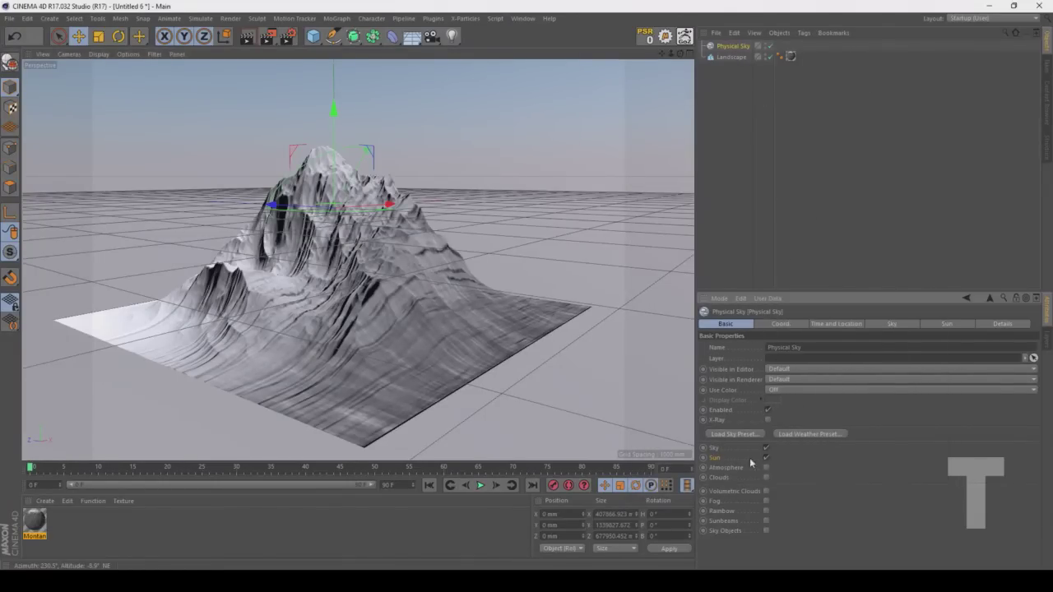
{"action": "left_click", "coordinate": [766, 478]}
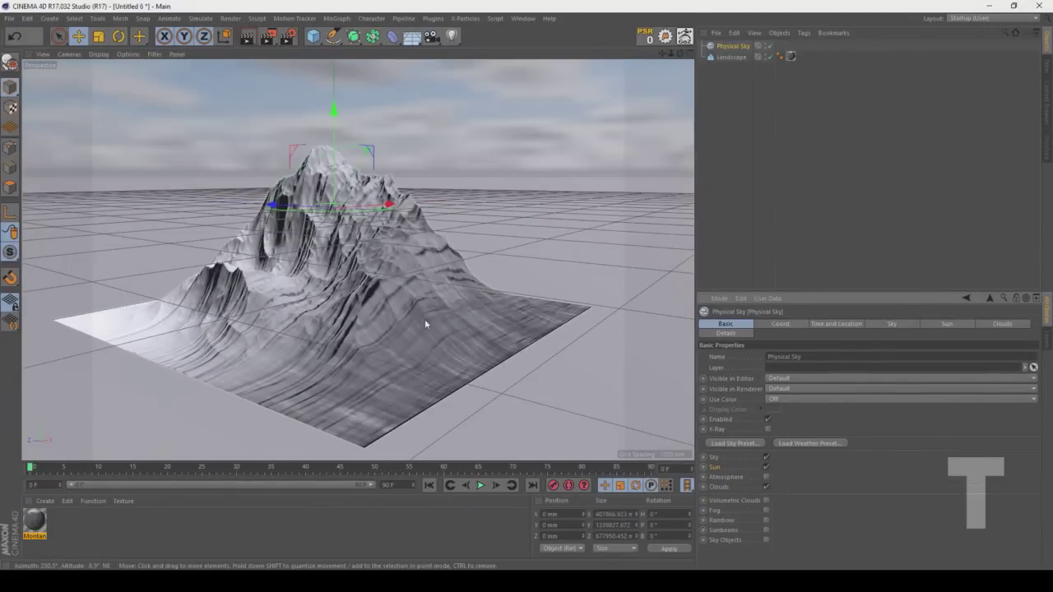
Step: Raise the Landscape along the Y axis to a height of about 1750 mm
{"action": "middle_click_drag", "start_coordinate": [509, 240], "coordinate": [532, 242], "text": "alt"}
{"action": "scroll", "coordinate": [510, 240], "scroll_direction": "up", "scroll_amount": 2}
{"action": "scroll", "coordinate": [509, 240], "scroll_direction": "down", "scroll_amount": 2}
{"action": "left_click", "coordinate": [738, 59]}
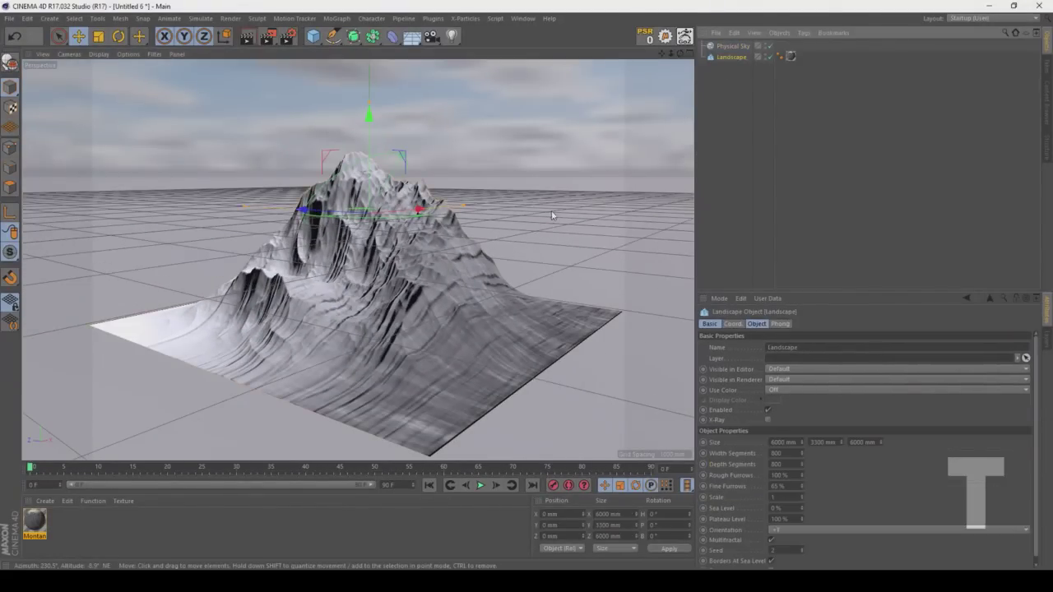
{"action": "left_click_drag", "start_coordinate": [369, 146], "coordinate": [372, 36]}
Step: Render the whole mountain in the perspective view from a slightly higher angle
{"action": "middle_click_drag", "start_coordinate": [377, 164], "coordinate": [364, 230], "text": "alt"}
{"action": "scroll", "coordinate": [364, 230], "scroll_direction": "up", "scroll_amount": 3}
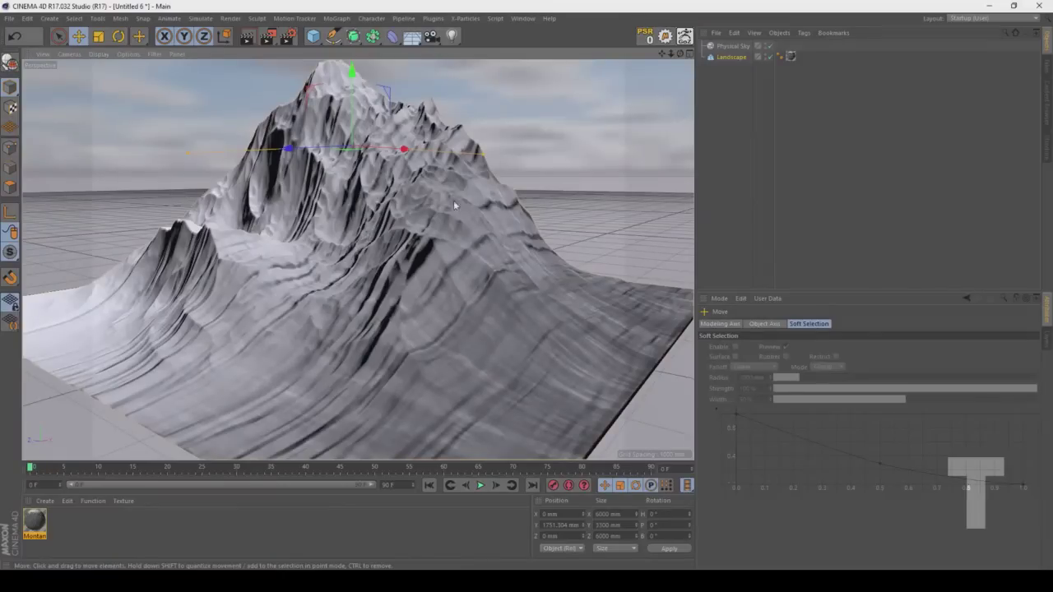
{"action": "middle_click_drag", "start_coordinate": [383, 143], "coordinate": [392, 198], "text": "alt"}
{"action": "scroll", "coordinate": [394, 201], "scroll_direction": "down", "scroll_amount": 2}
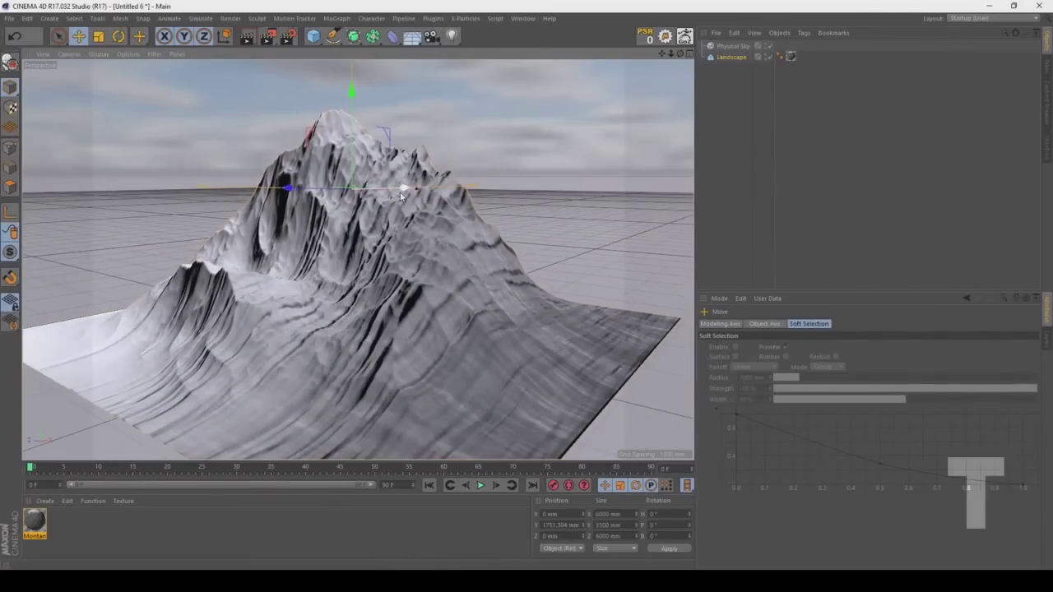
{"action": "scroll", "coordinate": [451, 127], "scroll_direction": "down", "scroll_amount": 1}
{"action": "middle_click", "coordinate": [444, 136]}
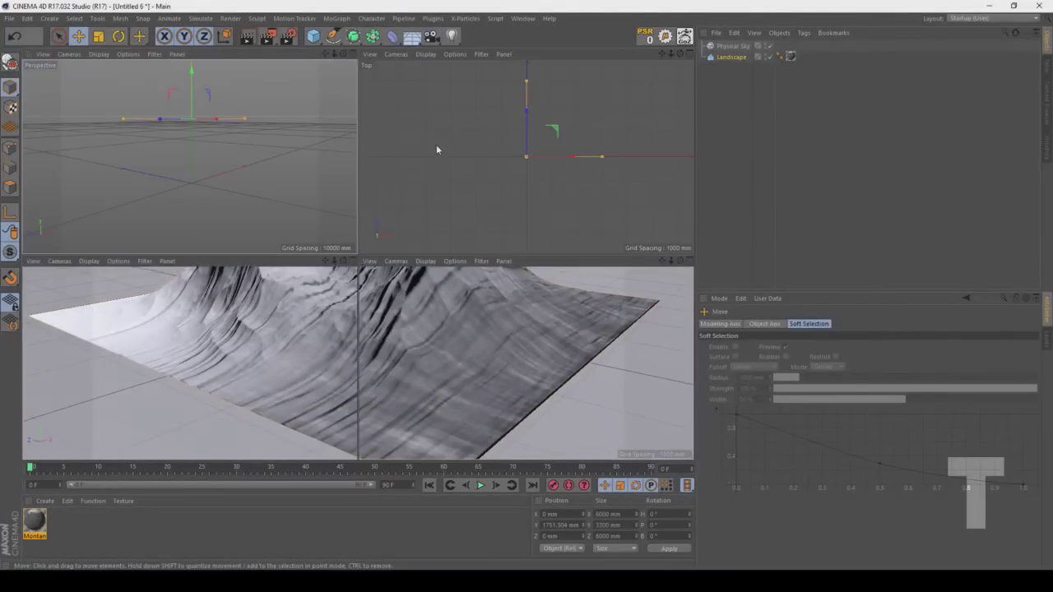
{"action": "middle_click", "coordinate": [266, 155]}
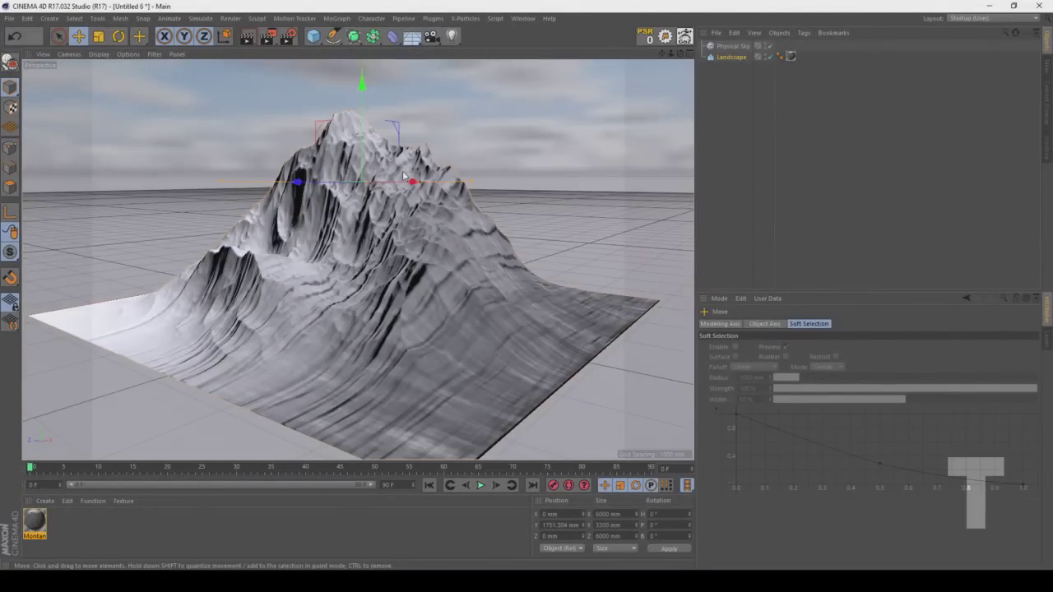
{"action": "middle_click_drag", "start_coordinate": [404, 175], "coordinate": [396, 206], "text": "alt"}
{"action": "left_click_drag", "start_coordinate": [397, 160], "coordinate": [399, 183], "text": "alt"}
{"action": "scroll", "coordinate": [399, 183], "scroll_direction": "down", "scroll_amount": 1}
{"action": "middle_click_drag", "start_coordinate": [454, 167], "coordinate": [434, 158], "text": "alt"}
{"action": "left_click", "coordinate": [265, 45]}
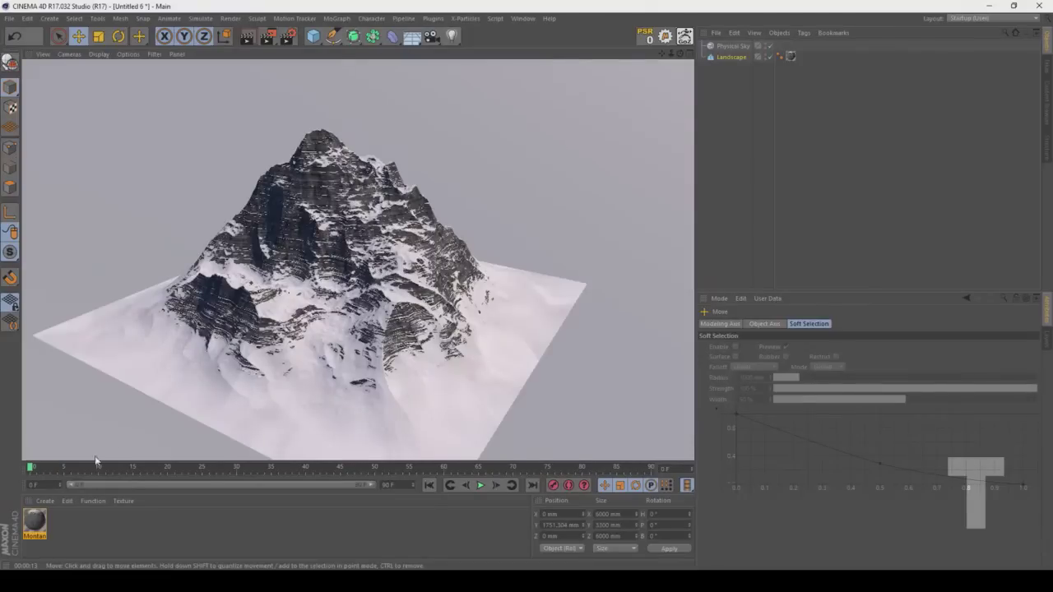
Step: Set the second Relative Scale value of the Montanha material's bump noise to 50% and render the view again
{"action": "double_click", "coordinate": [34, 519]}
{"action": "left_click_drag", "start_coordinate": [245, 74], "coordinate": [696, 65]}
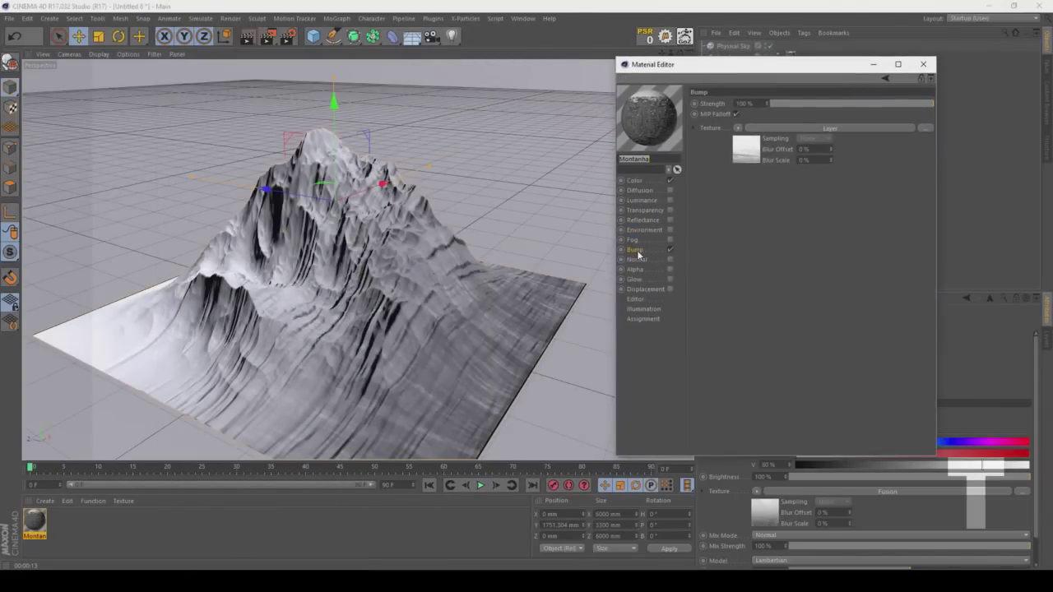
{"action": "left_click", "coordinate": [750, 154]}
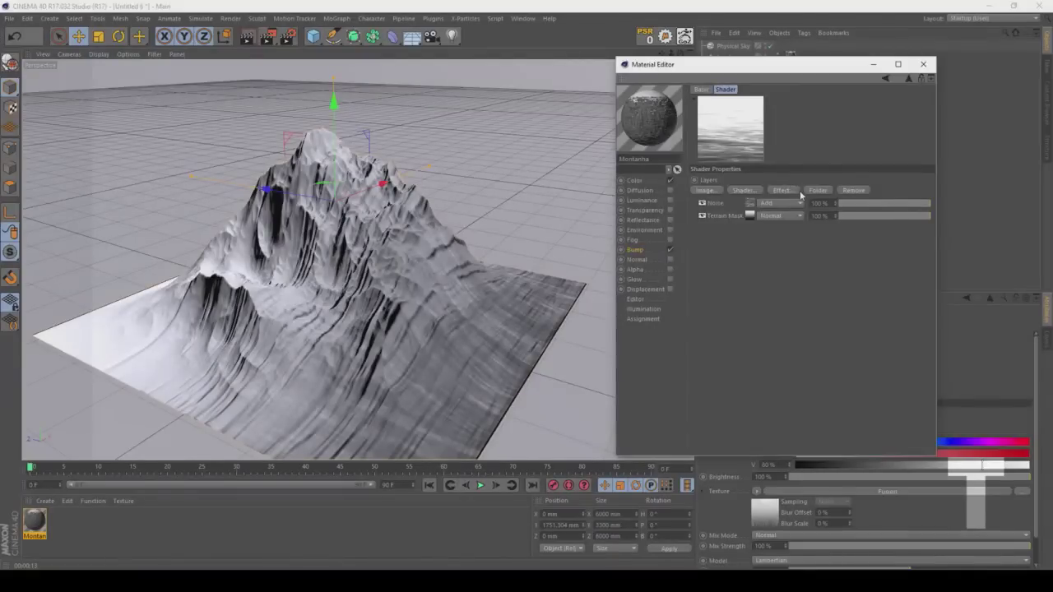
{"action": "left_click", "coordinate": [749, 204]}
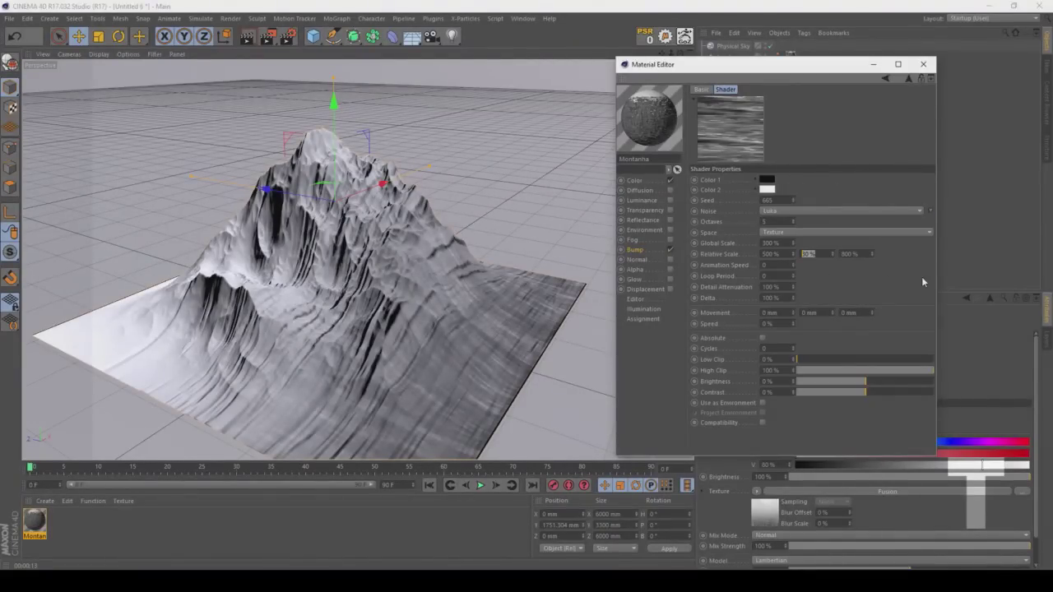
{"action": "type", "text": "50"}
{"action": "key", "text": "Return"}
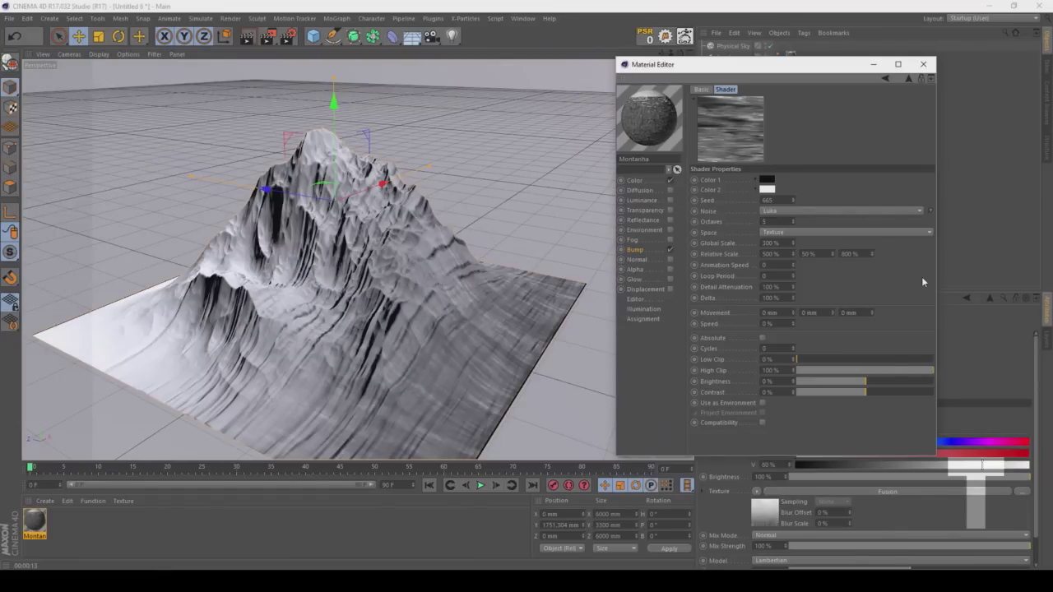
{"action": "left_click", "coordinate": [247, 35]}
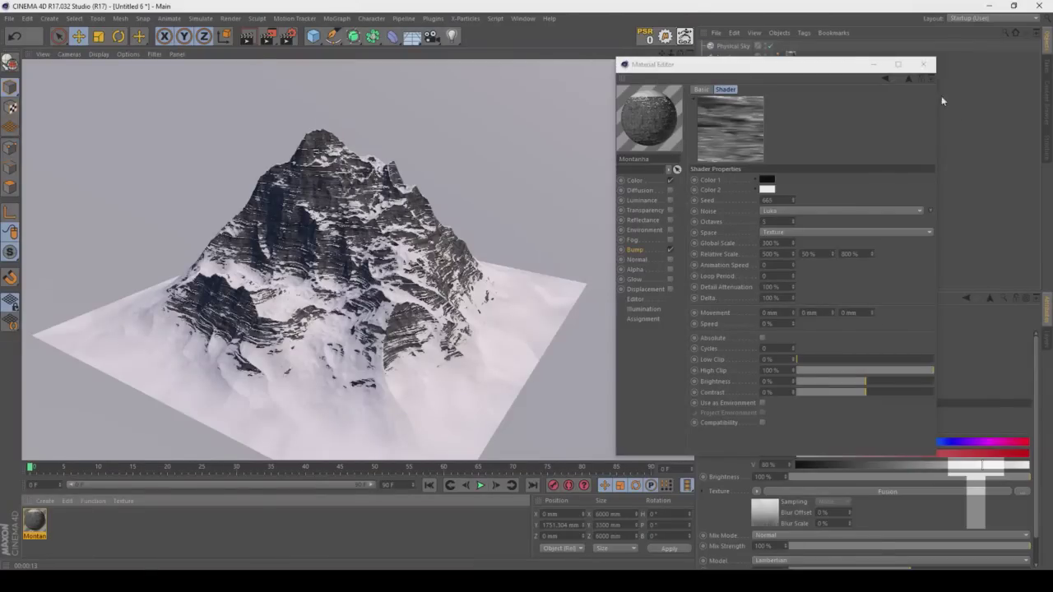
{"action": "left_click", "coordinate": [924, 69]}
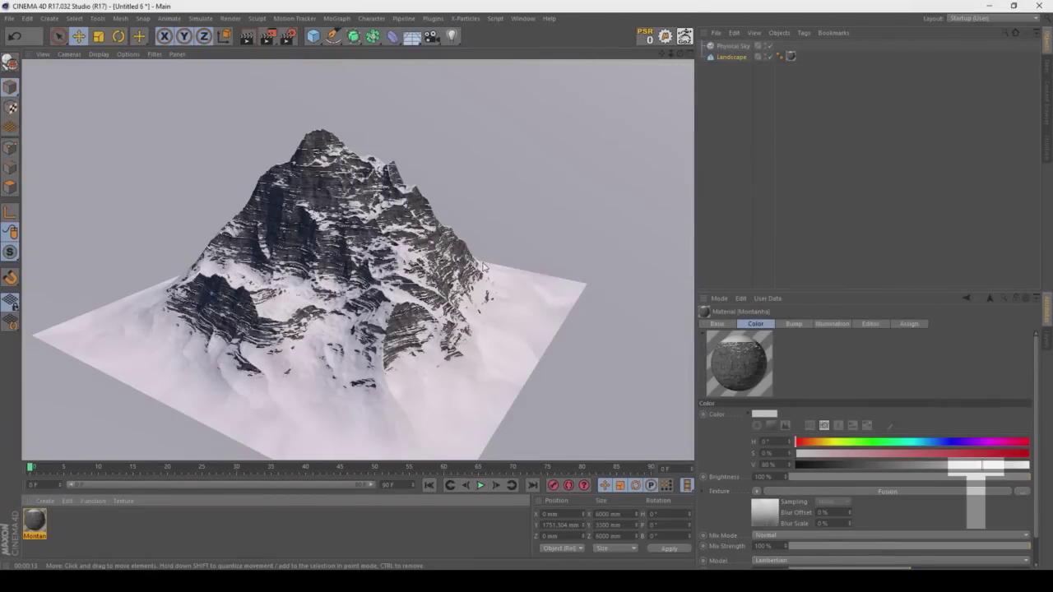